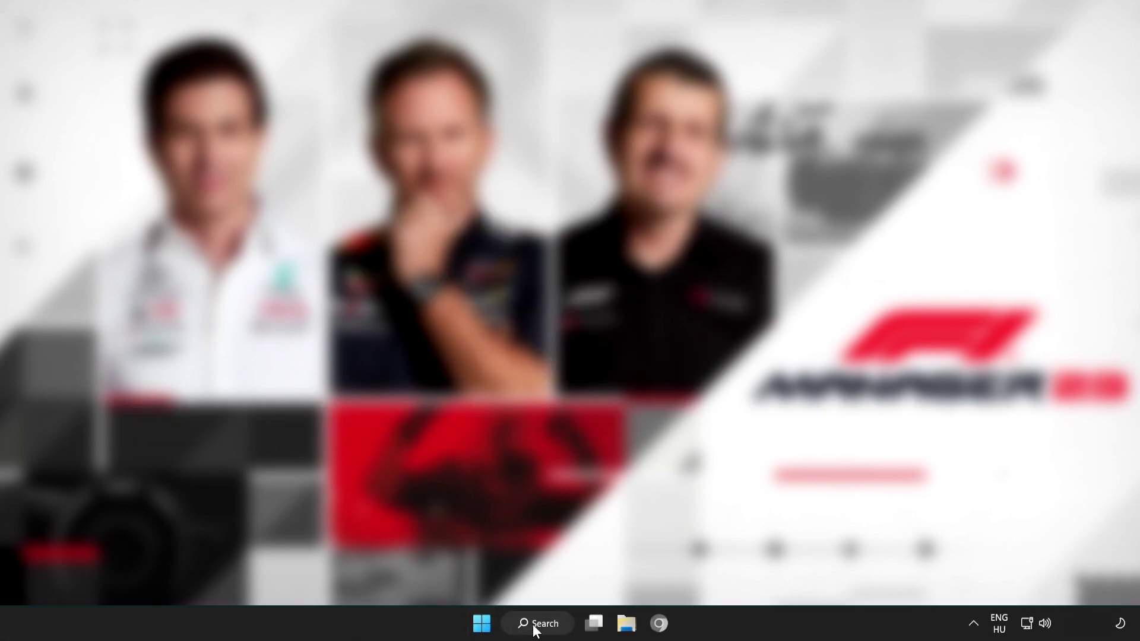
Search Windows for 'device manager' so Device Manager appears as the best match
{"action": "left_click", "coordinate": [544, 627]}
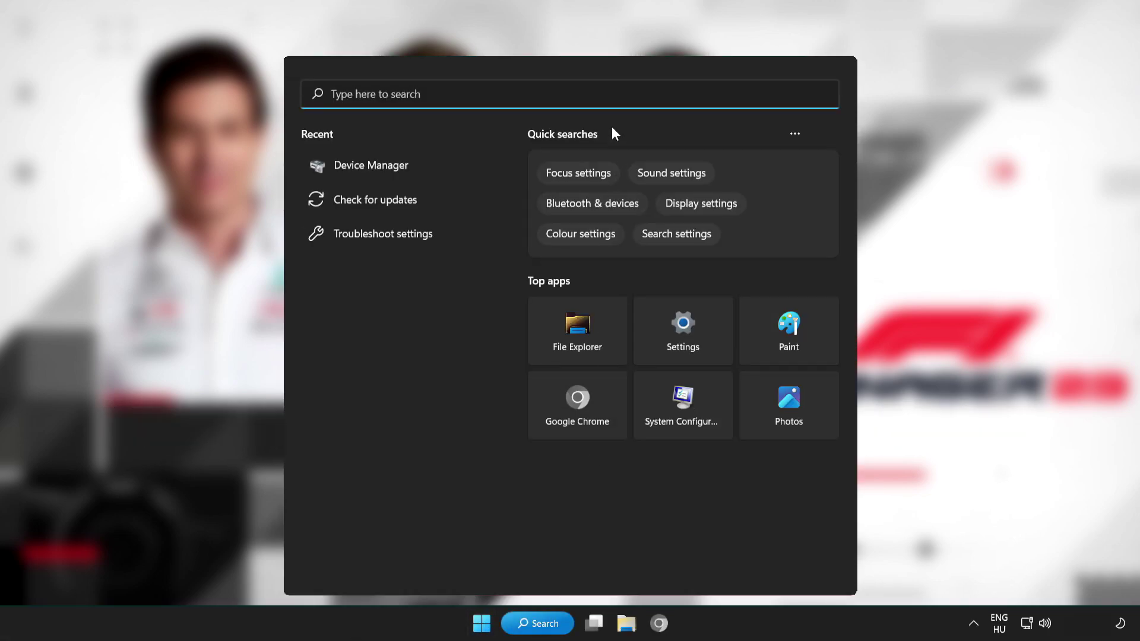
{"action": "type", "text": "de"}
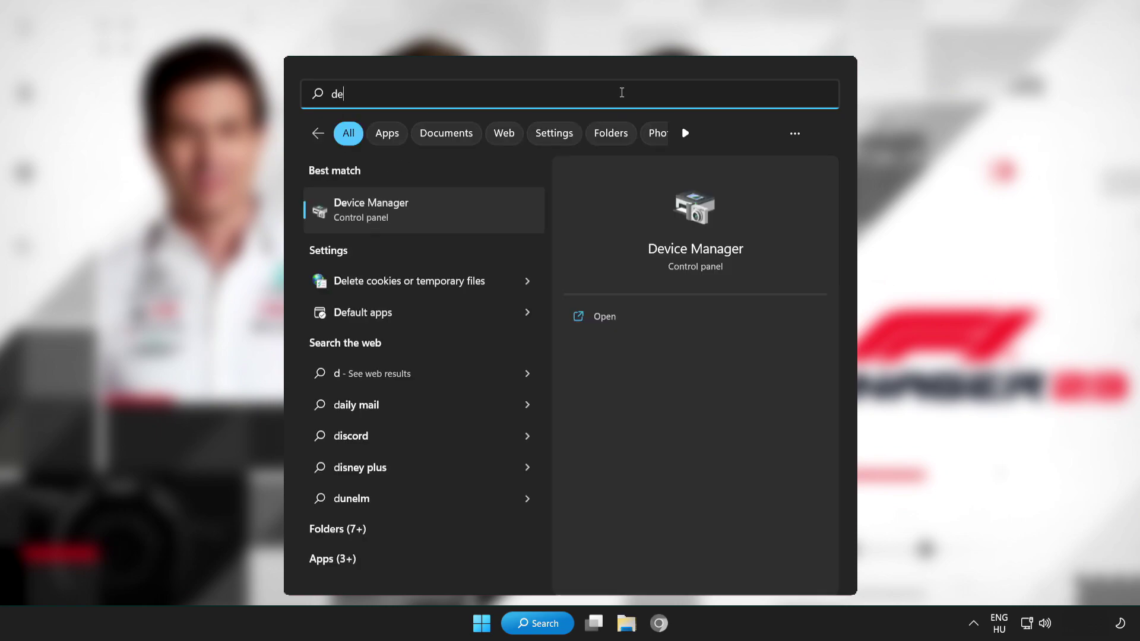
{"action": "type", "text": "vice manager"}
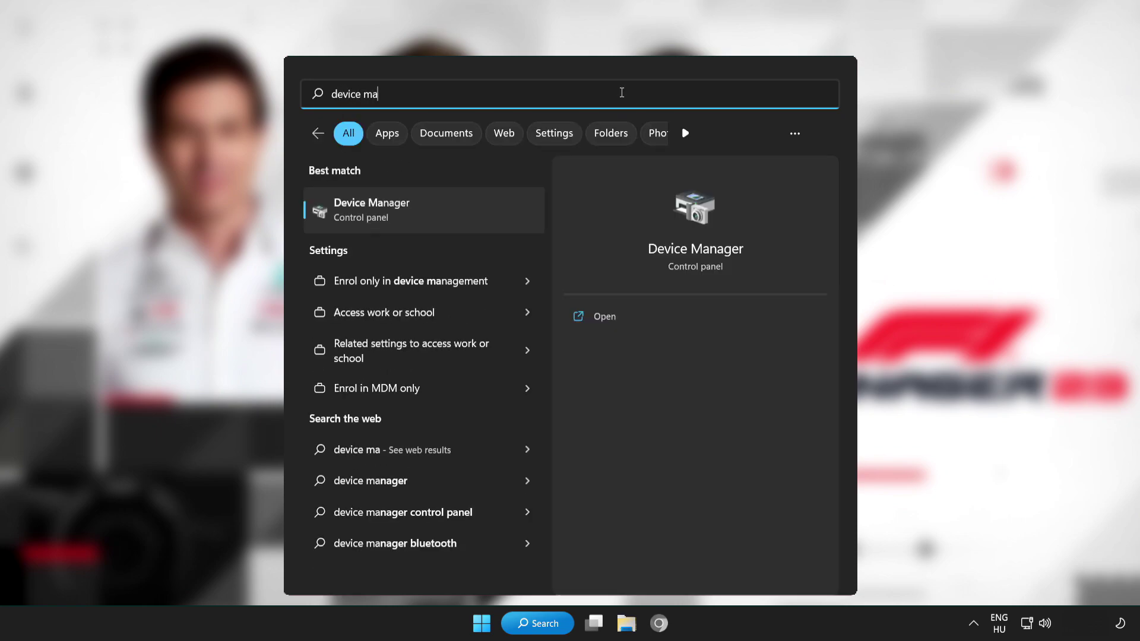
Open Device Manager maximised and expand the Display adapters category
{"action": "left_click", "coordinate": [473, 210]}
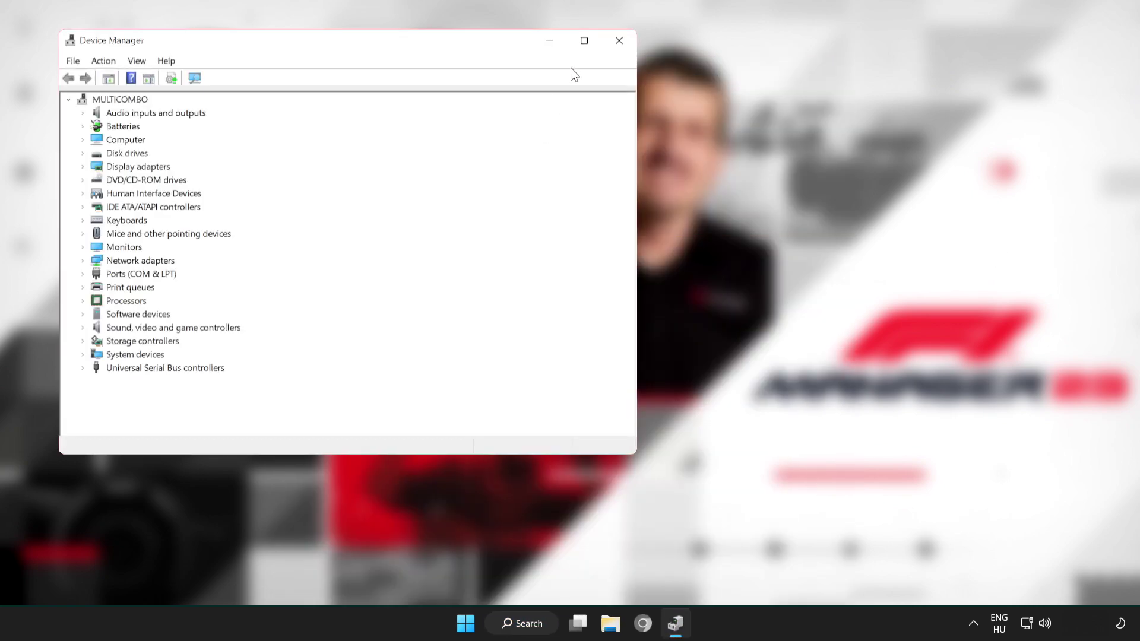
{"action": "left_click", "coordinate": [583, 42]}
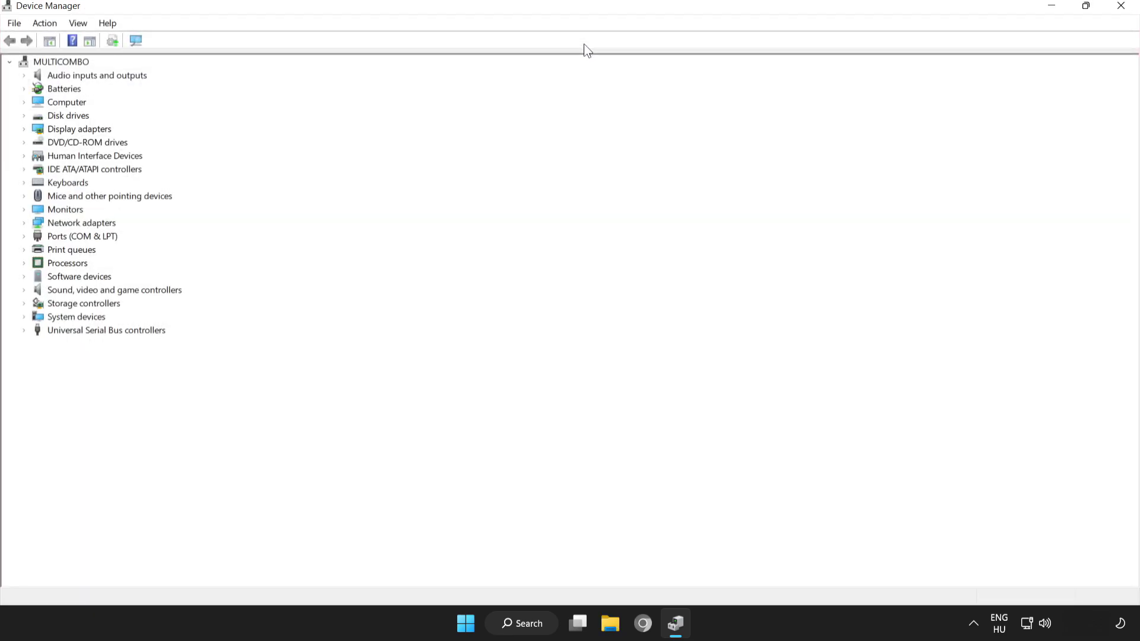
{"action": "left_click", "coordinate": [39, 129]}
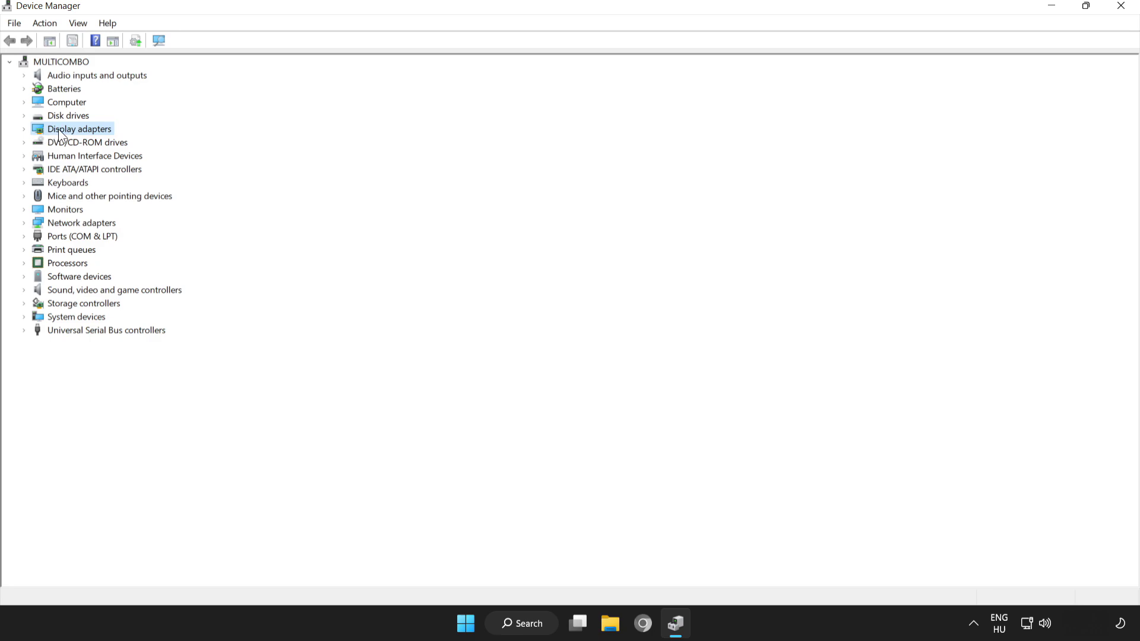
{"action": "left_click", "coordinate": [24, 130]}
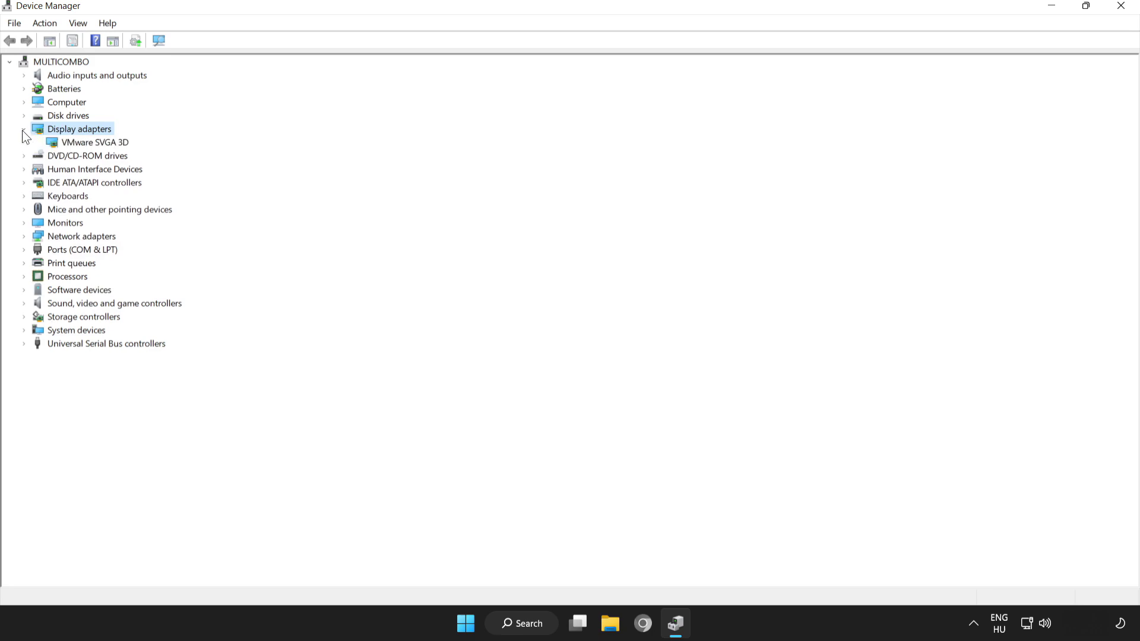
Auto-search for a VMware SVGA 3D driver update, confirm it's already best, and close Device Manager
{"action": "left_click", "coordinate": [71, 146]}
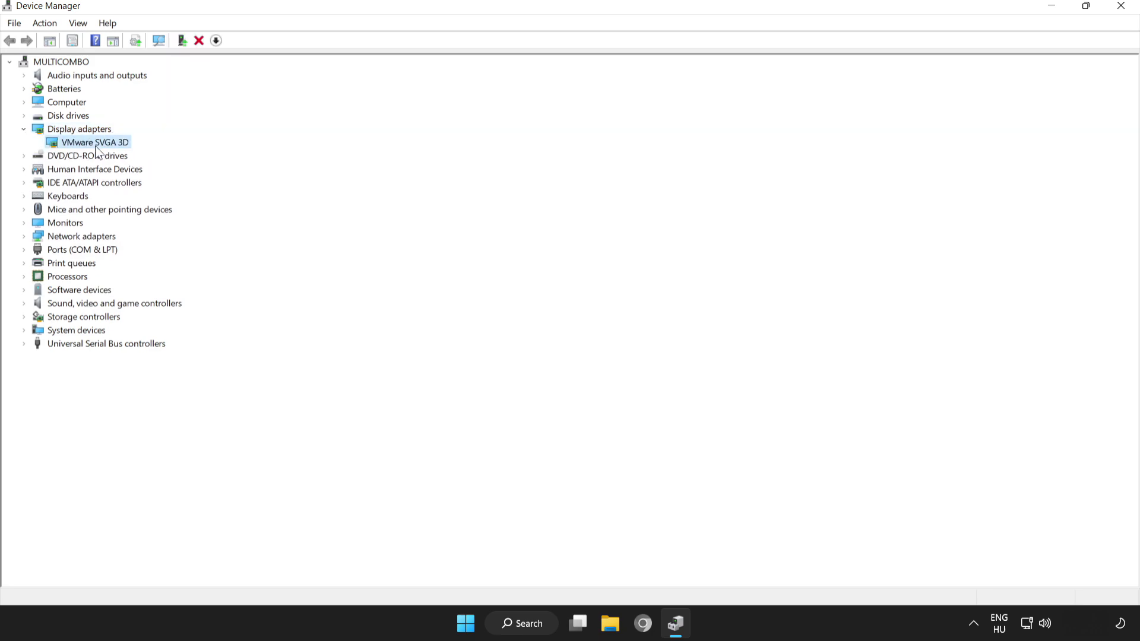
{"action": "right_click", "coordinate": [87, 146]}
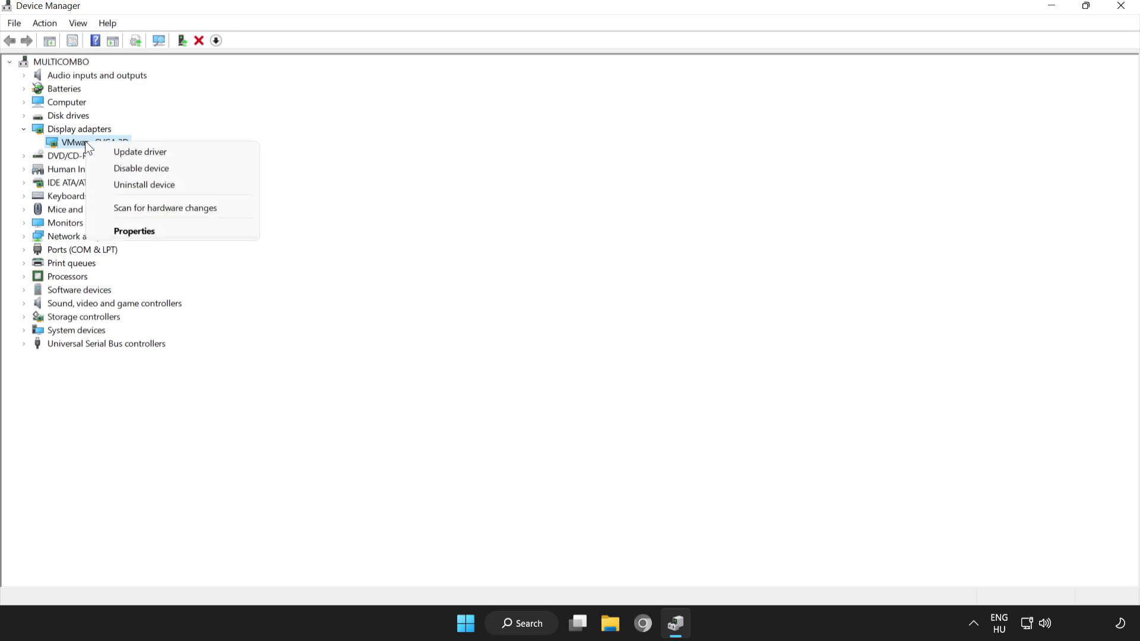
{"action": "left_click", "coordinate": [140, 152]}
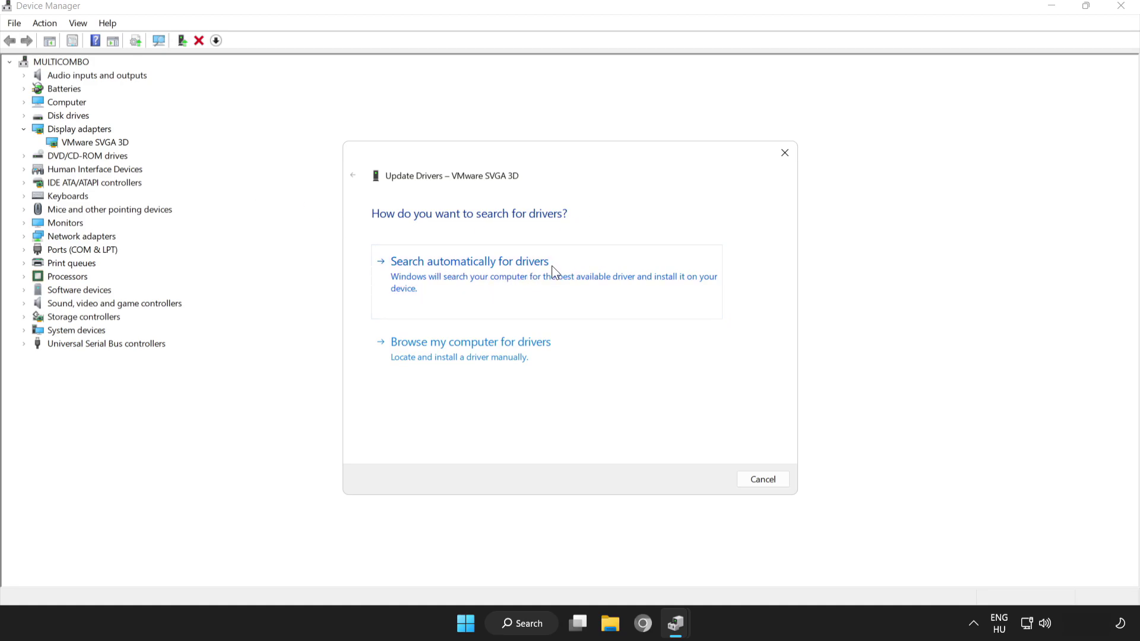
{"action": "left_click", "coordinate": [484, 268]}
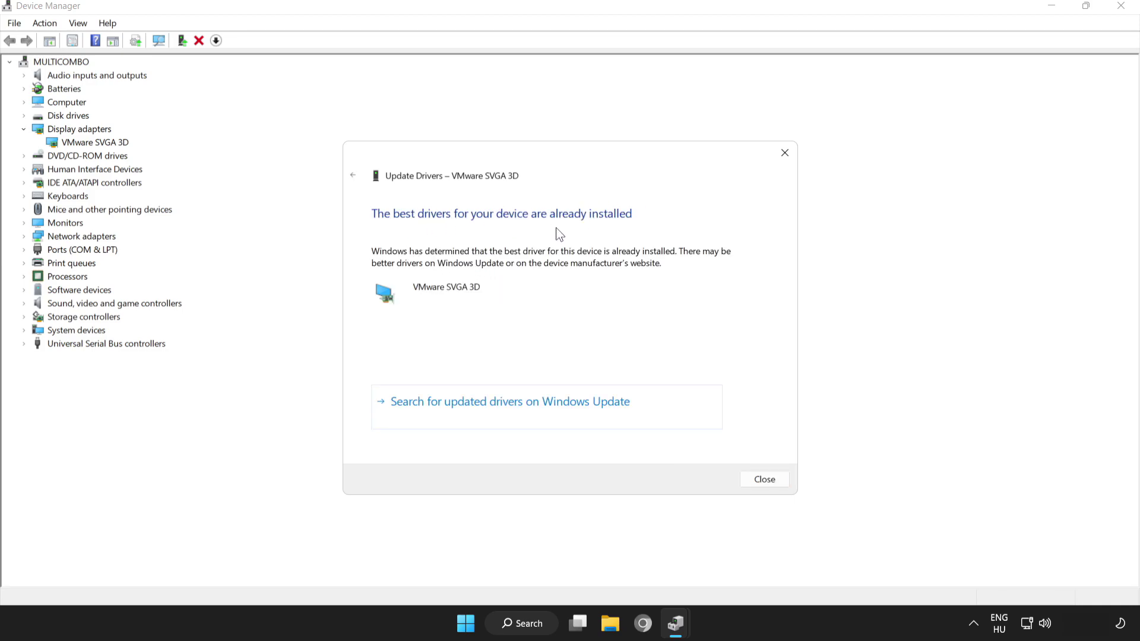
{"action": "left_click", "coordinate": [774, 482]}
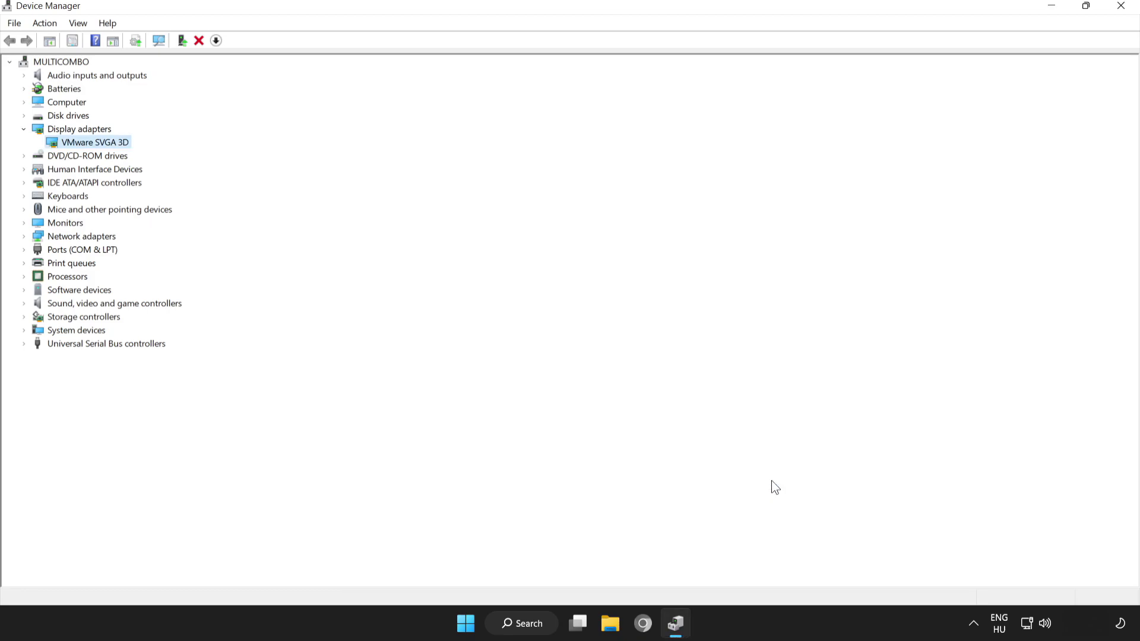
{"action": "left_click", "coordinate": [1121, 7]}
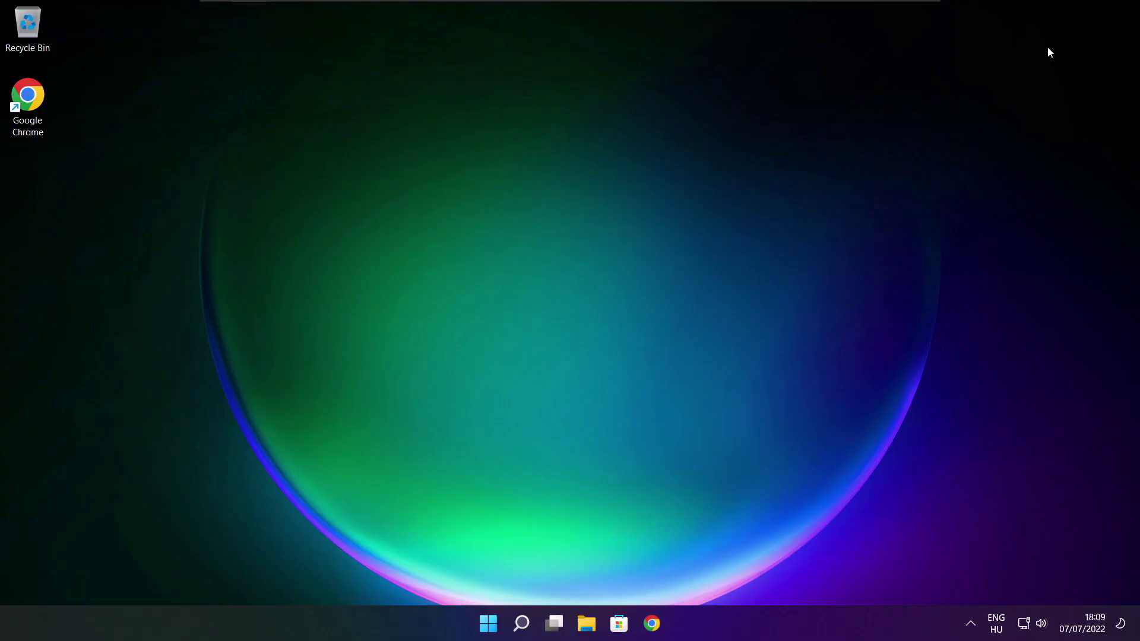
Find 'edit power plan', switch Power Options to the High performance plan, and close the window
{"action": "left_click", "coordinate": [523, 626]}
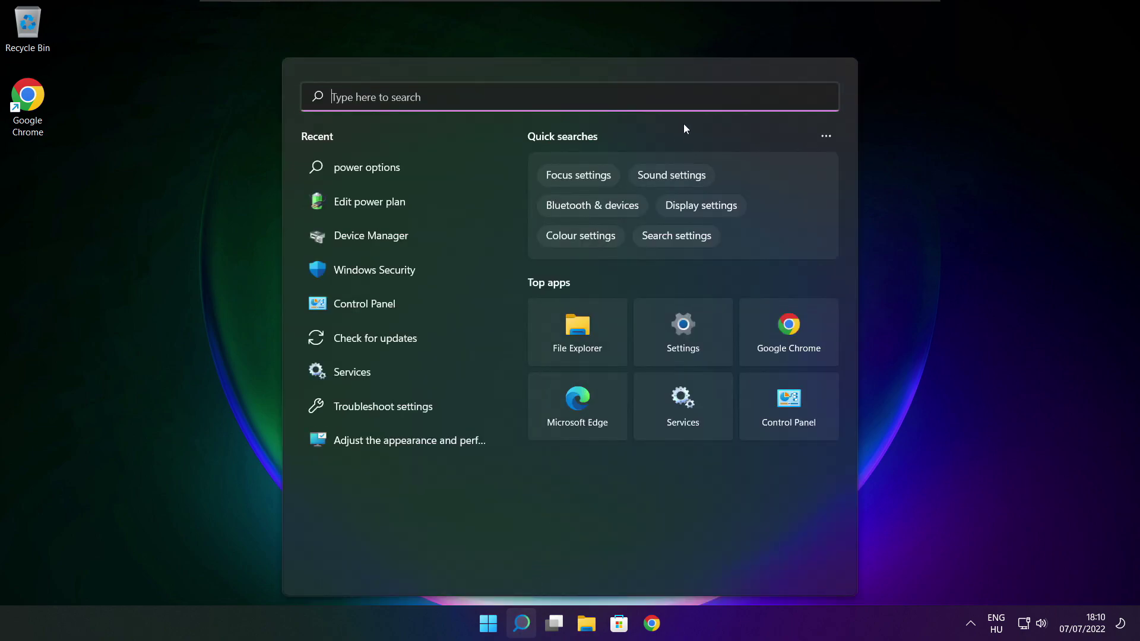
{"action": "type", "text": "edit po"}
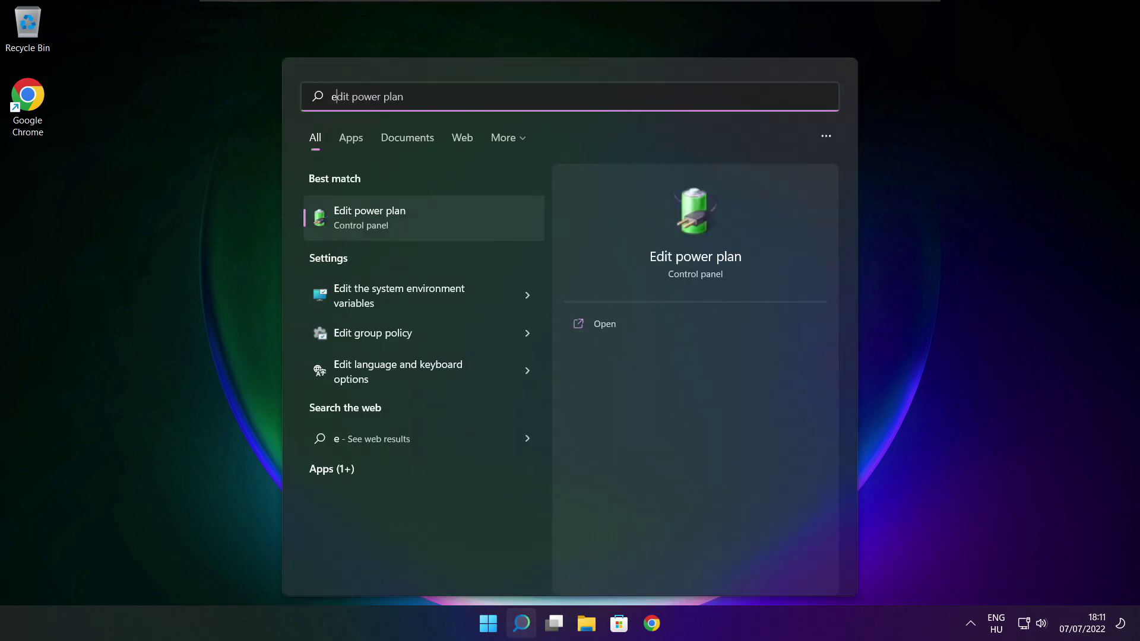
{"action": "type", "text": "wer plan"}
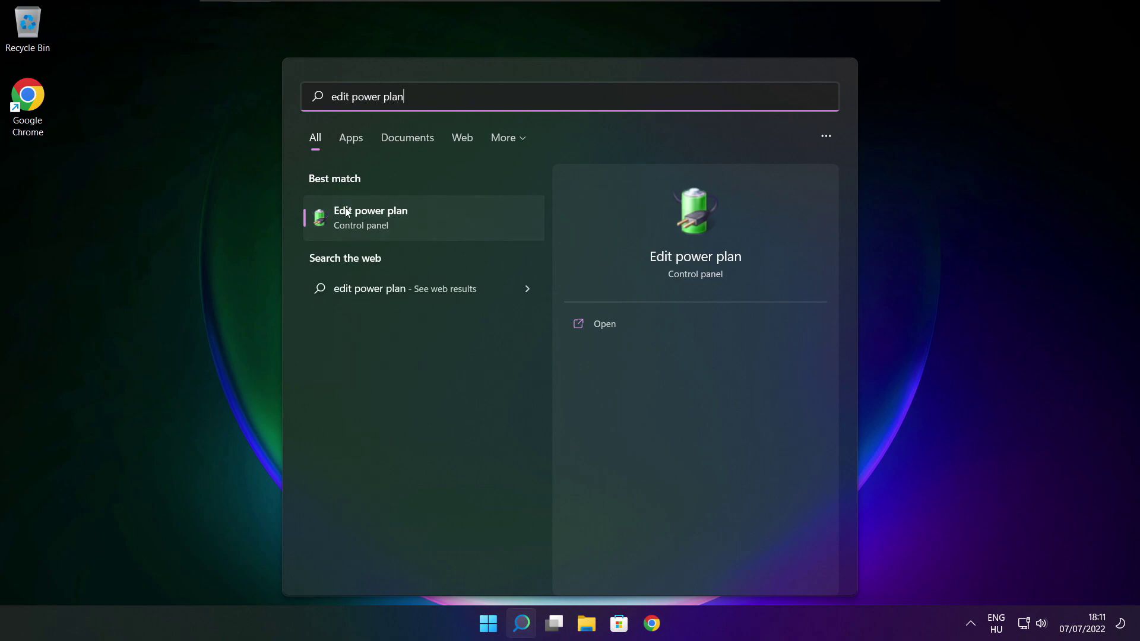
{"action": "left_click", "coordinate": [450, 224]}
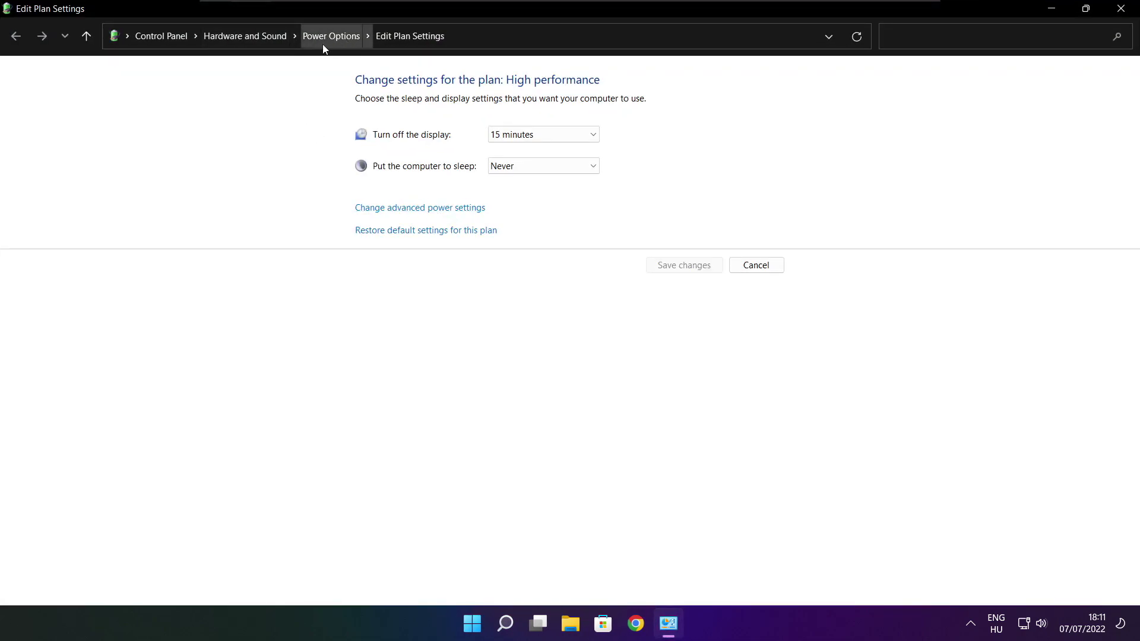
{"action": "left_click", "coordinate": [339, 43]}
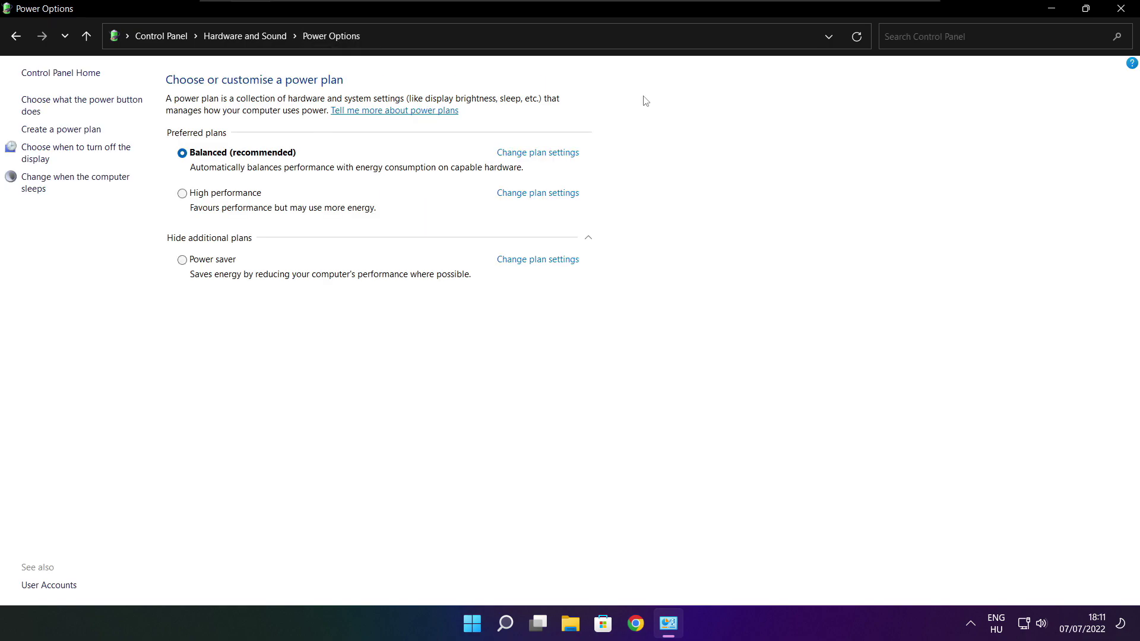
{"action": "left_click", "coordinate": [232, 200]}
{"action": "left_click", "coordinate": [1123, 8]}
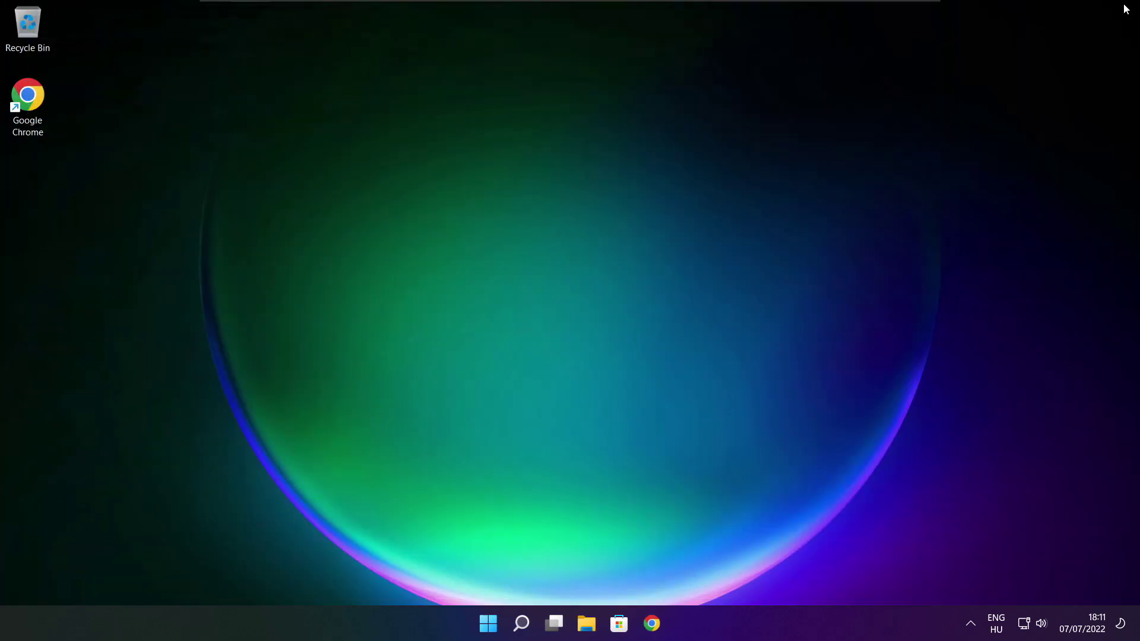
Via a 'game mode' search, confirm Xbox Game Bar's controller-button toggle is Off, then close Settings
{"action": "left_click", "coordinate": [522, 624]}
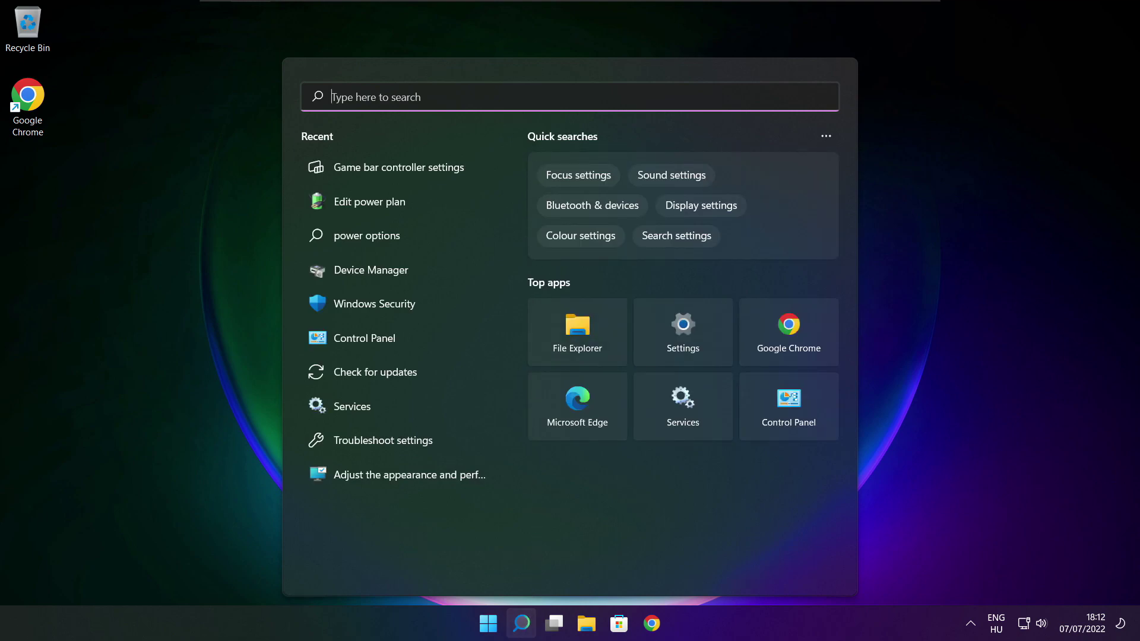
{"action": "type", "text": "game "}
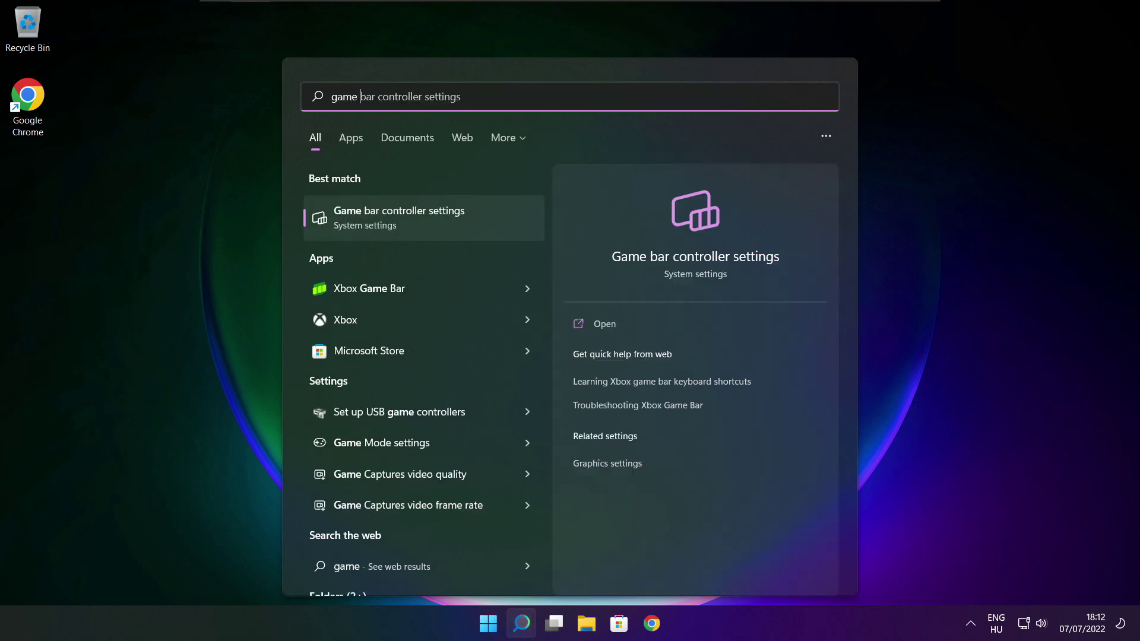
{"action": "type", "text": "mode"}
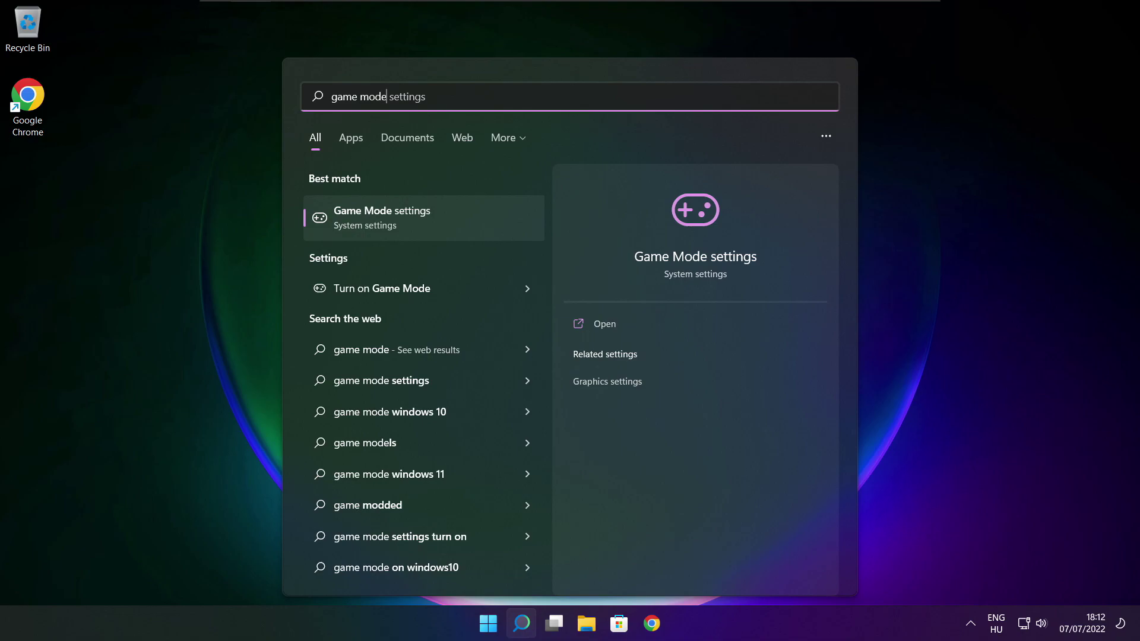
{"action": "left_click", "coordinate": [451, 219]}
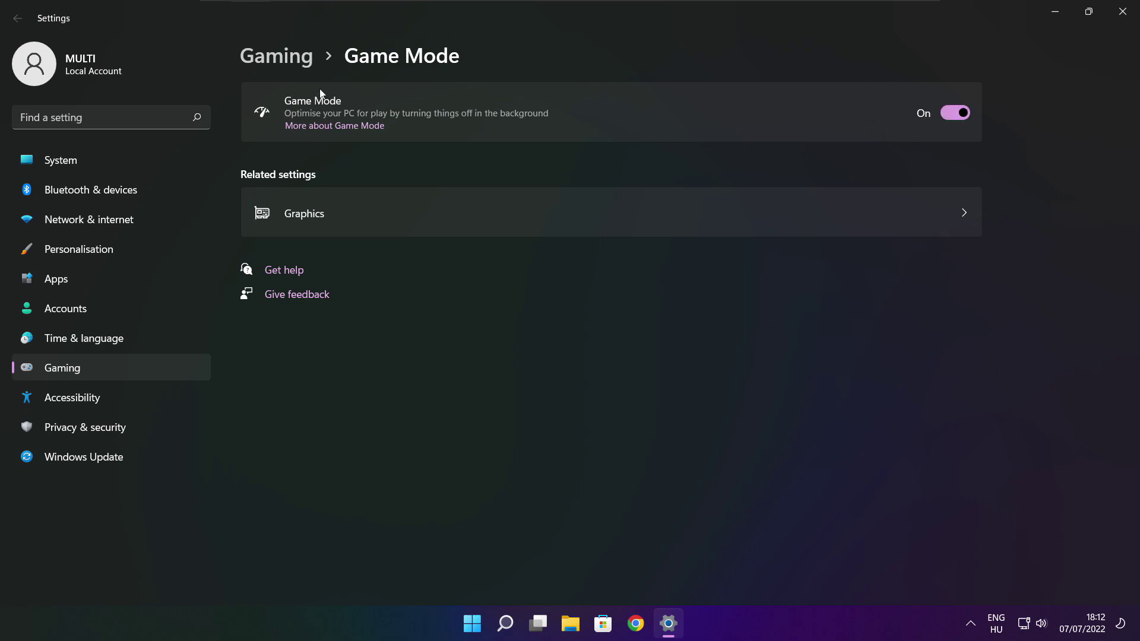
{"action": "left_click", "coordinate": [282, 61]}
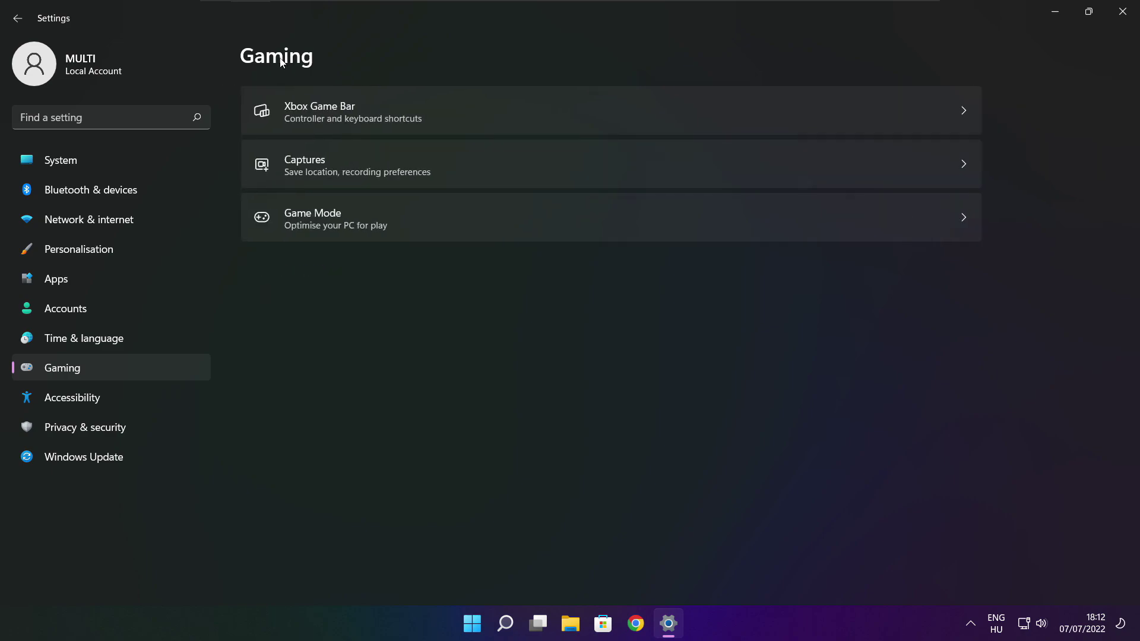
{"action": "left_click", "coordinate": [465, 124]}
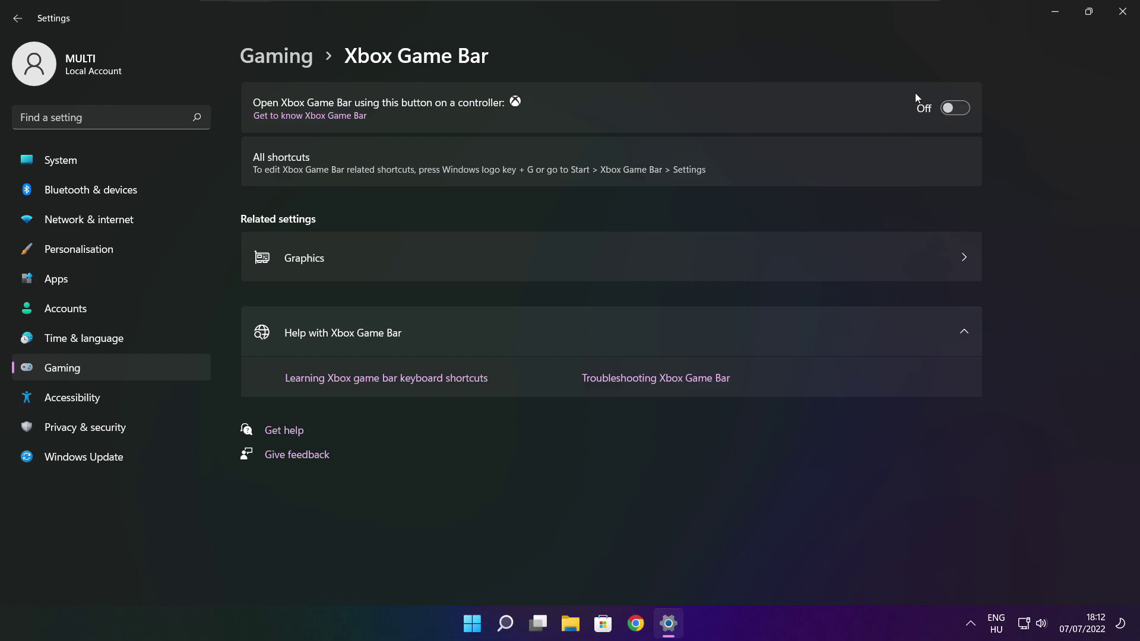
{"action": "left_click", "coordinate": [1124, 19]}
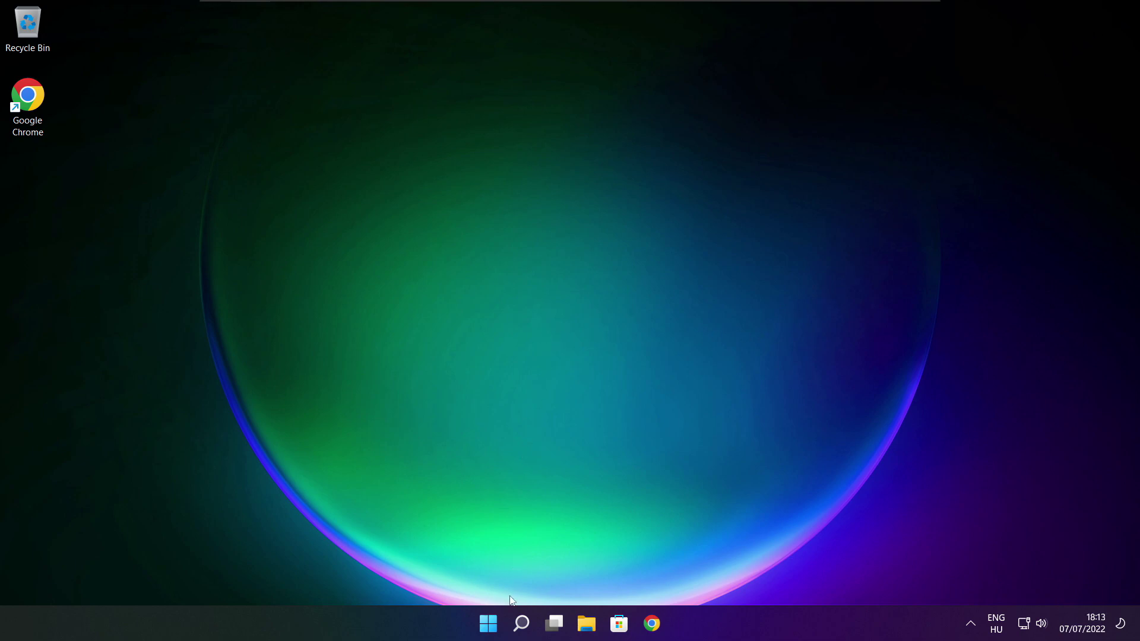
Open Task Manager from the Start button menu and show its Startup apps list
{"action": "right_click", "coordinate": [490, 626]}
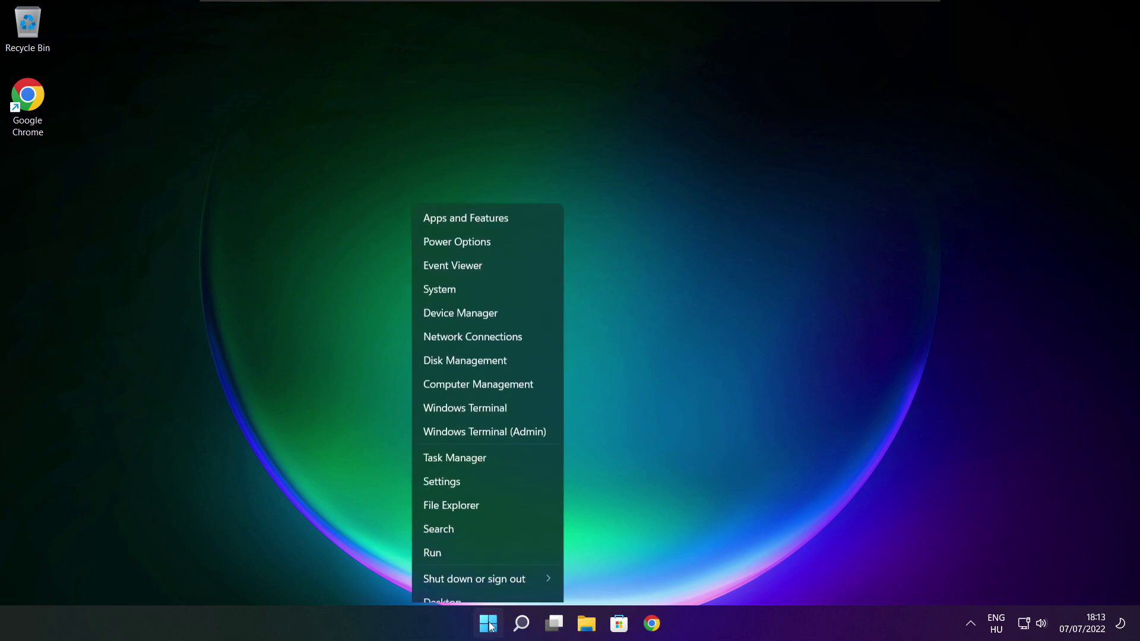
{"action": "left_click", "coordinate": [490, 445]}
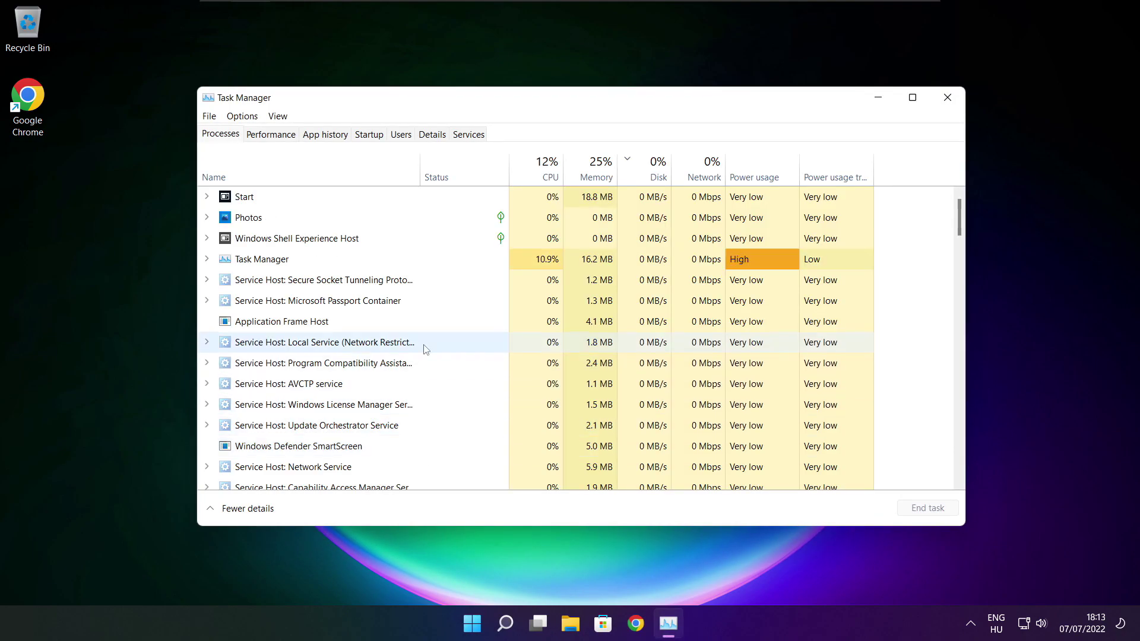
{"action": "left_click", "coordinate": [373, 137]}
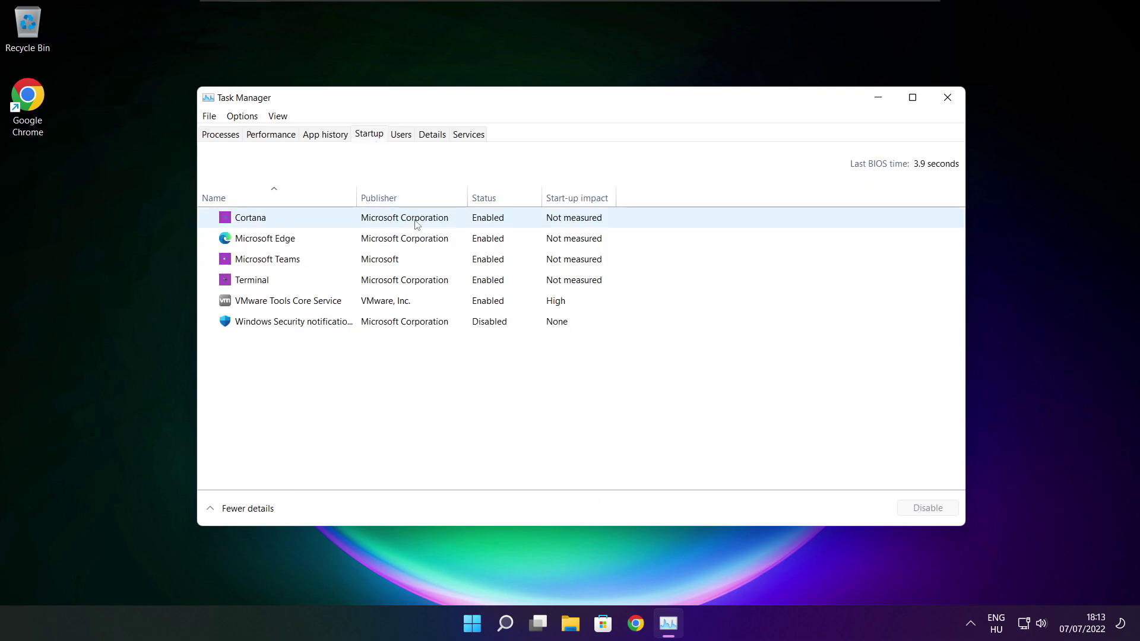
Disable Cortana, Microsoft Edge, Microsoft Teams and Terminal at startup, then close Task Manager
{"action": "left_click", "coordinate": [371, 224]}
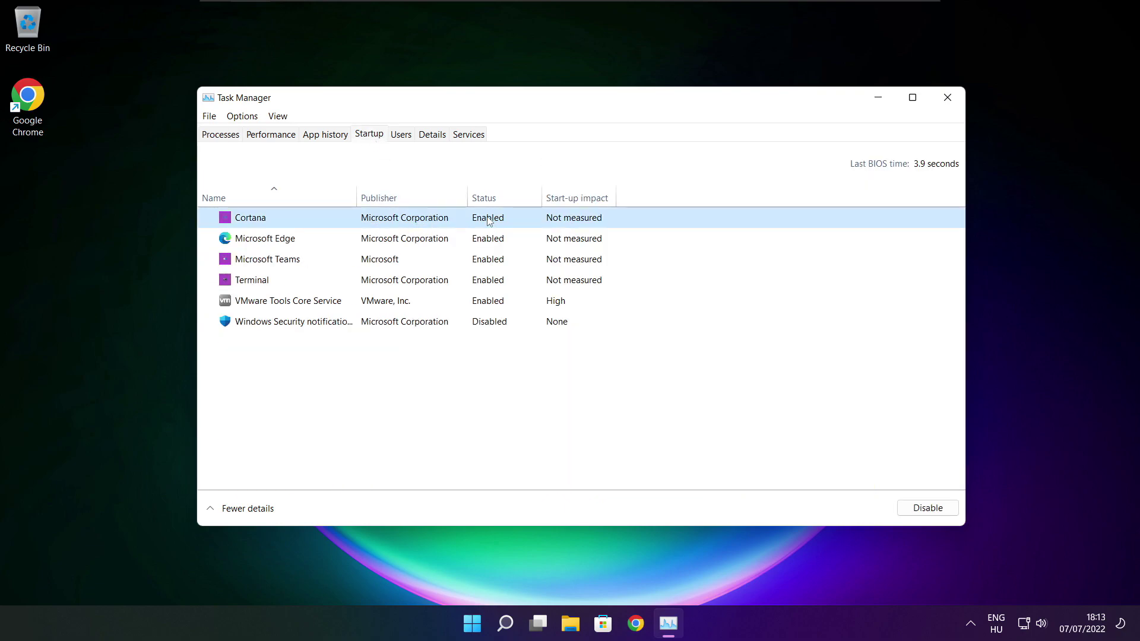
{"action": "left_click", "coordinate": [932, 509]}
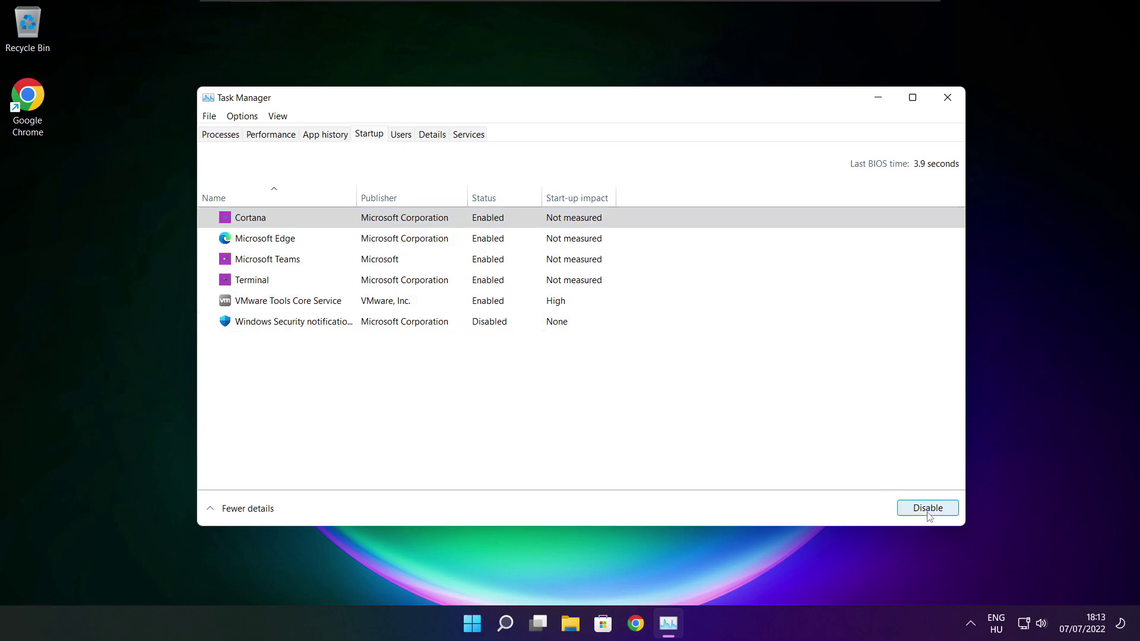
{"action": "left_click", "coordinate": [423, 237]}
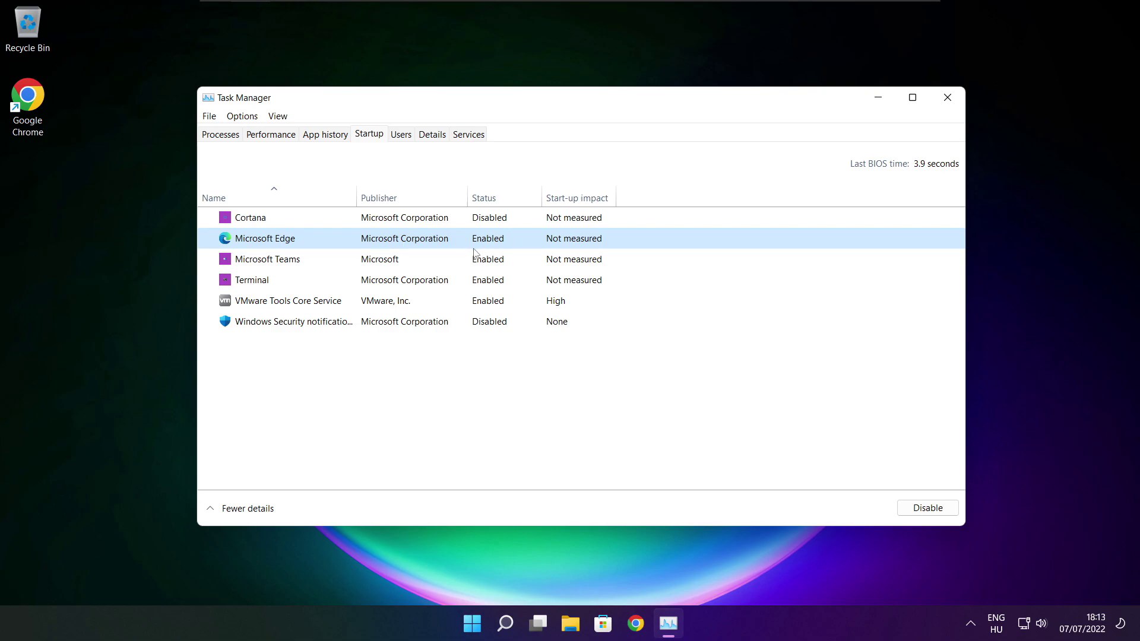
{"action": "left_click", "coordinate": [918, 508]}
{"action": "left_click", "coordinate": [504, 263]}
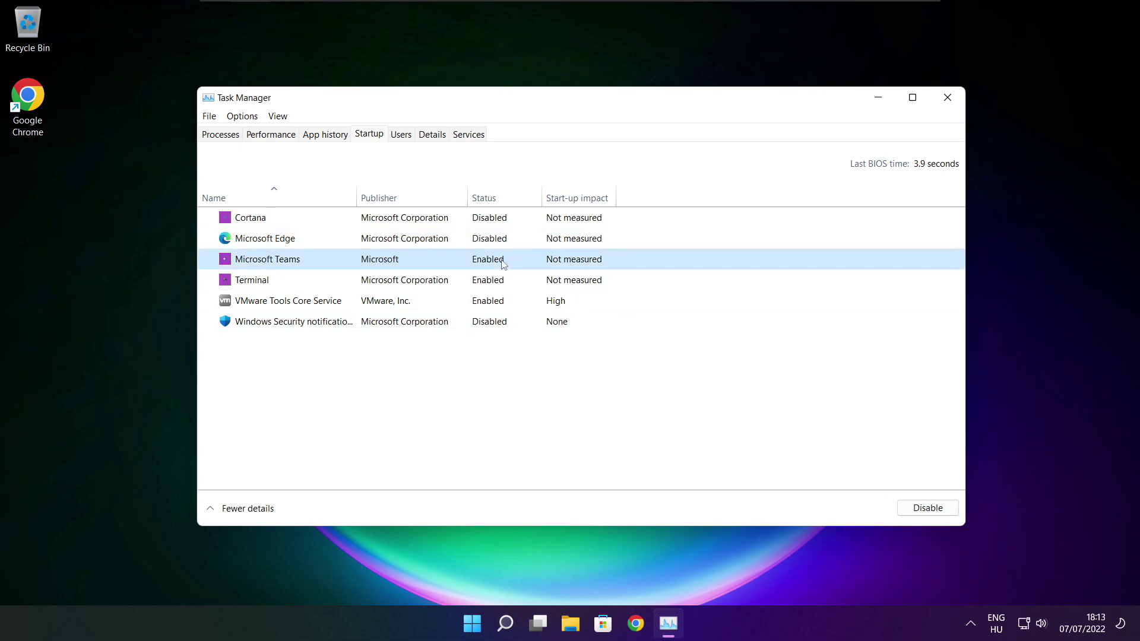
{"action": "left_click", "coordinate": [927, 509]}
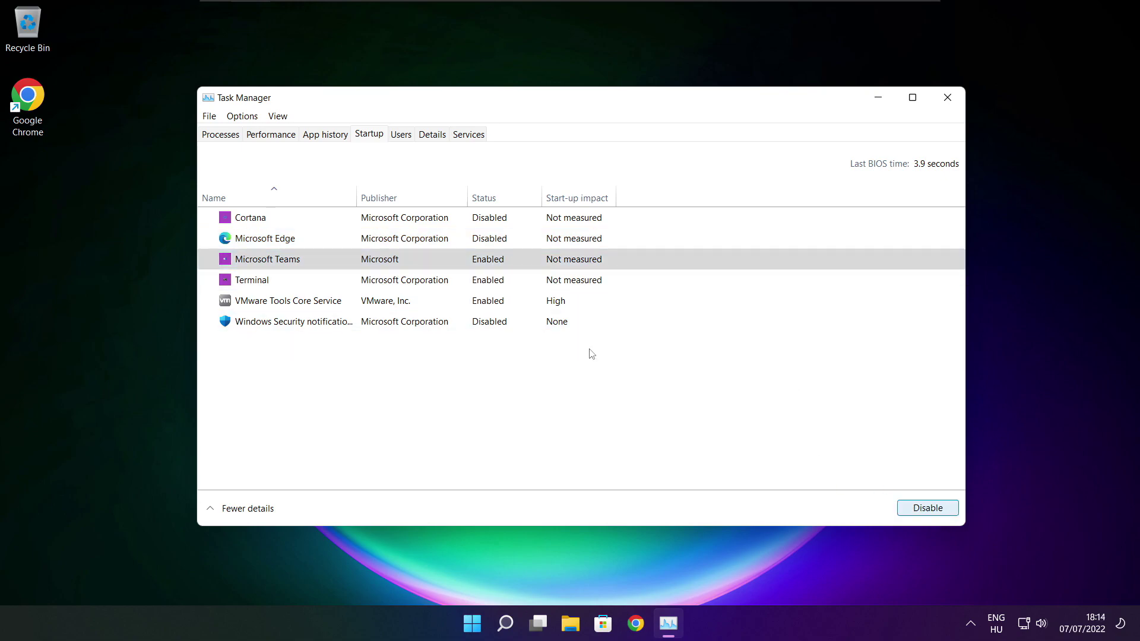
{"action": "left_click", "coordinate": [419, 290]}
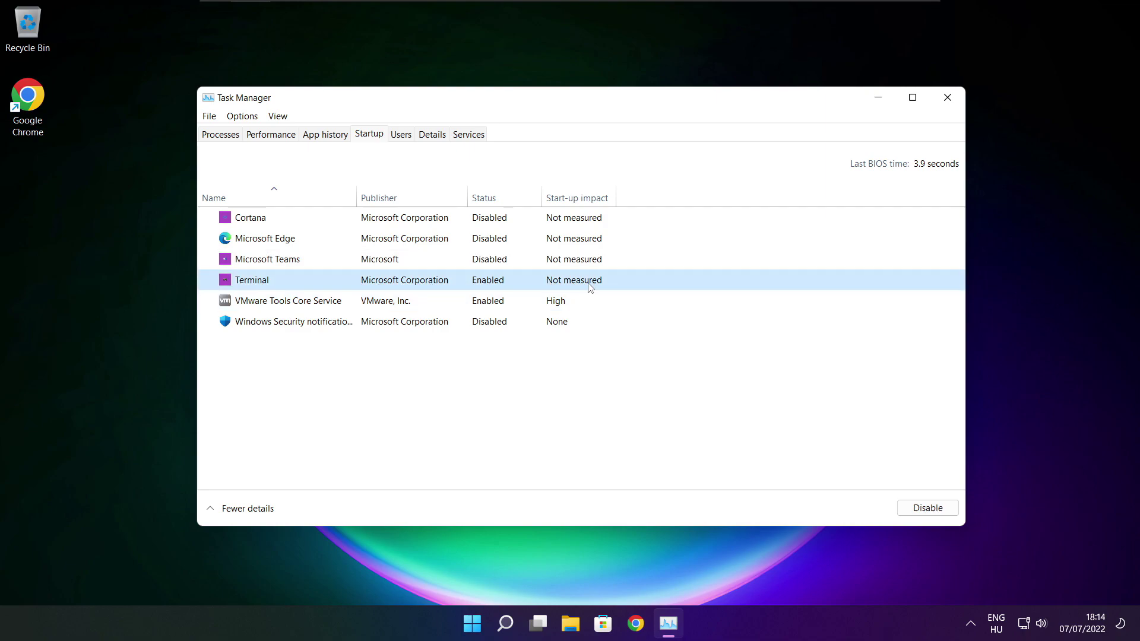
{"action": "left_click", "coordinate": [941, 513]}
{"action": "left_click", "coordinate": [947, 99]}
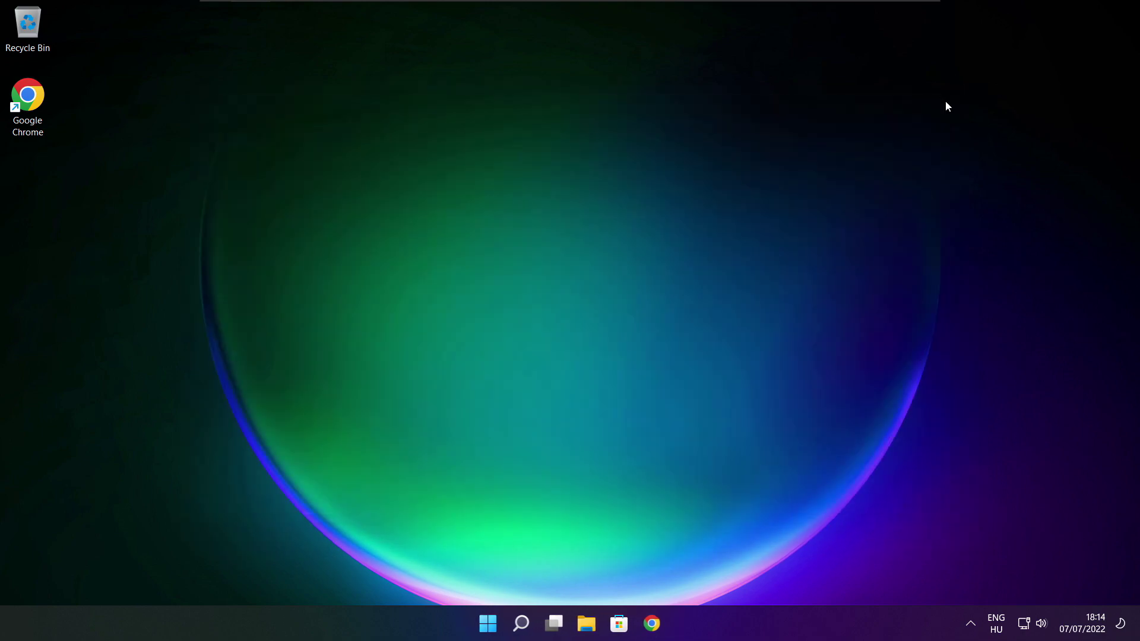
Open Defragment and Optimise Drives via 'optimise', analyse C: (9% fragmented) and optimise it
{"action": "left_click", "coordinate": [522, 628]}
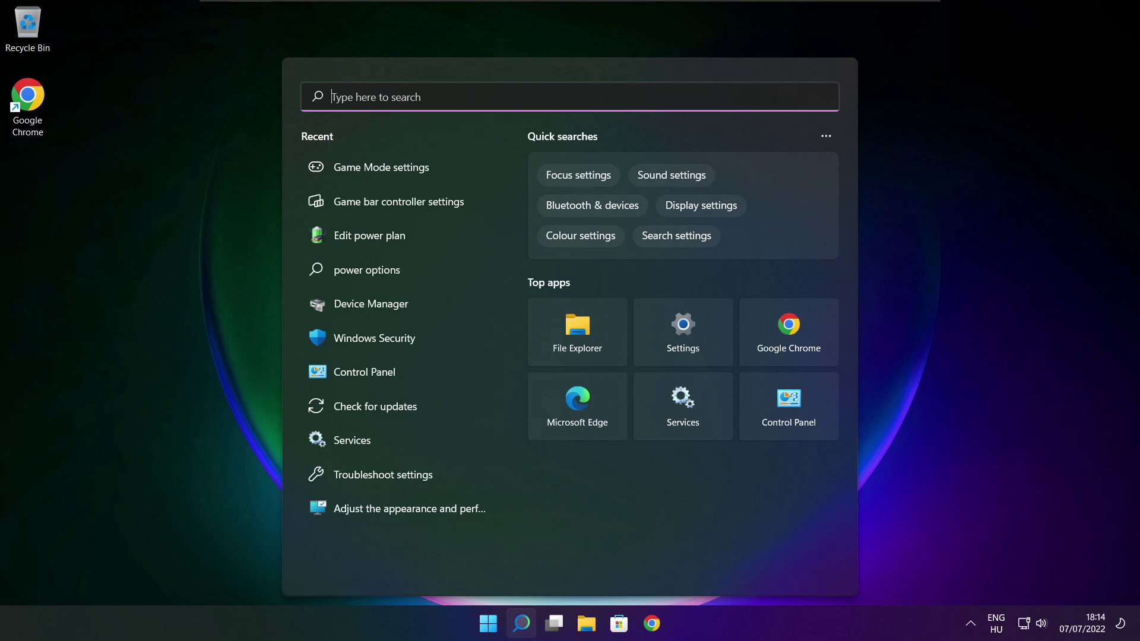
{"action": "type", "text": "opt"}
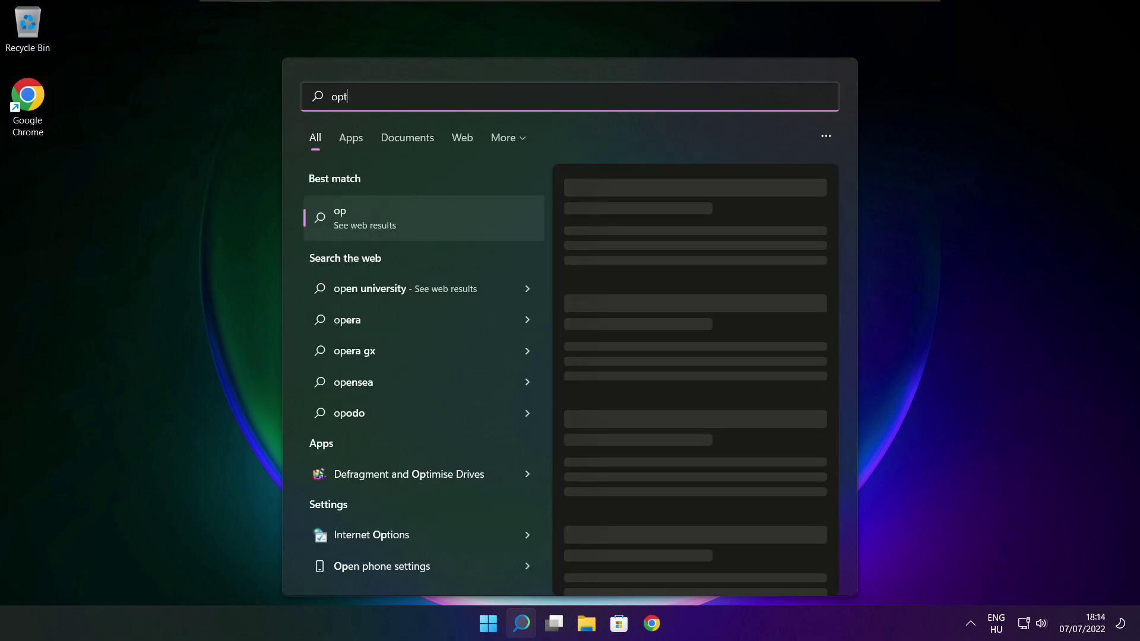
{"action": "type", "text": "imise"}
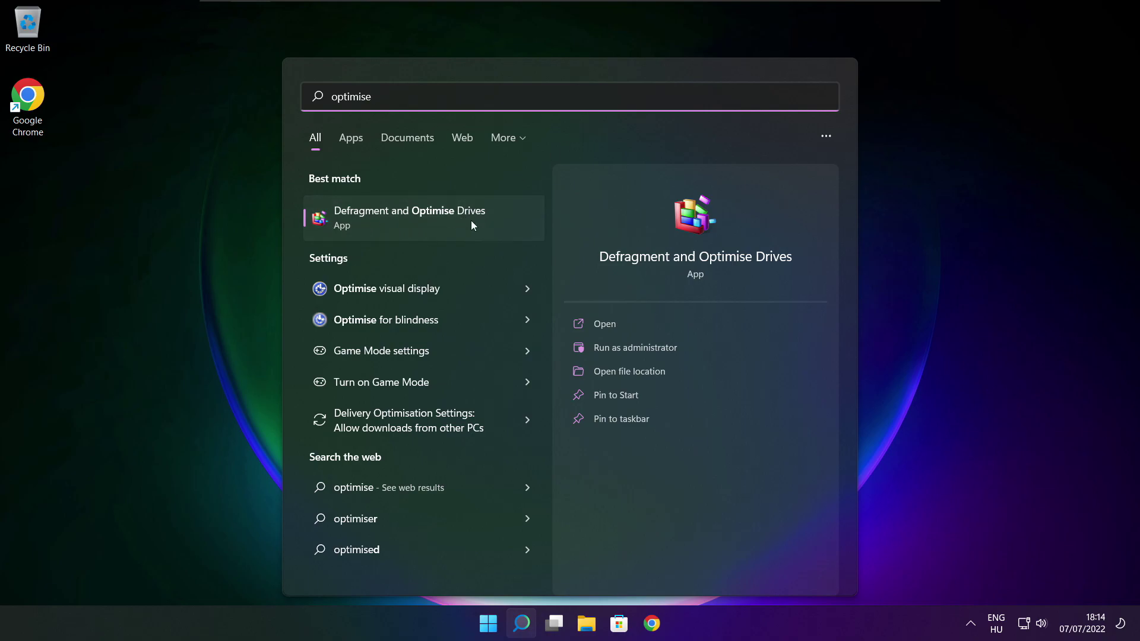
{"action": "left_click", "coordinate": [440, 218]}
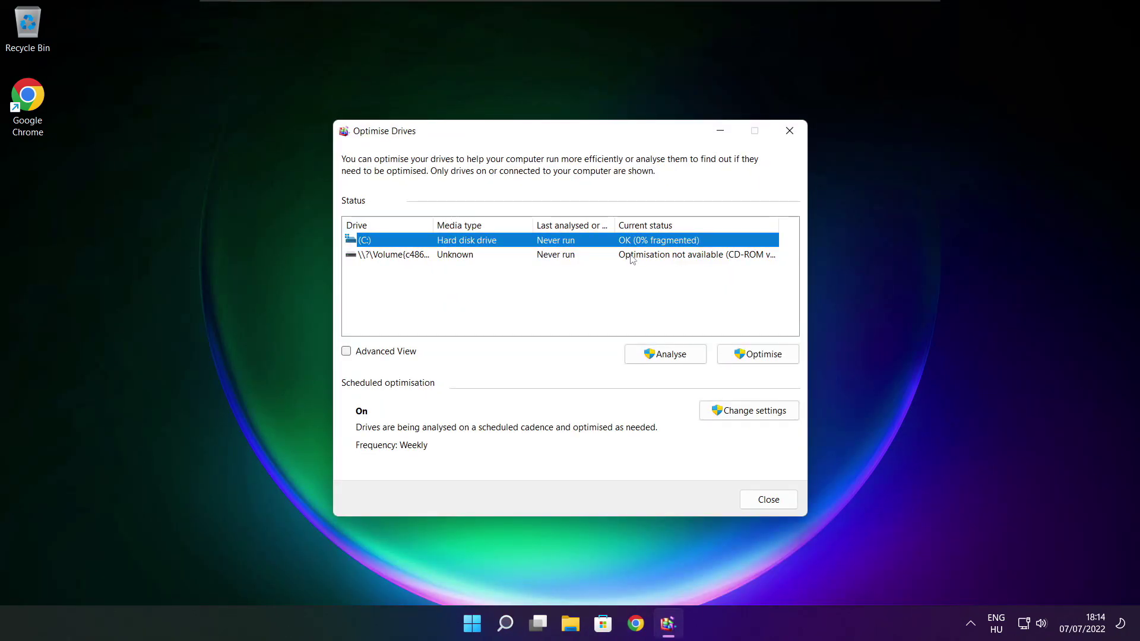
{"action": "left_click", "coordinate": [660, 355]}
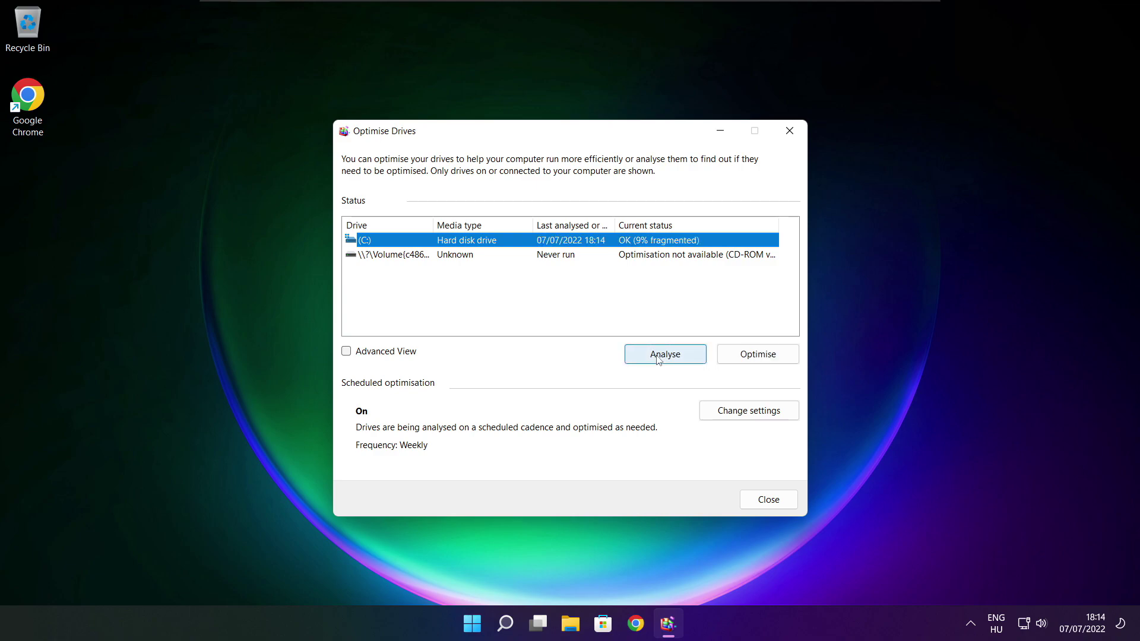
{"action": "left_click", "coordinate": [763, 359]}
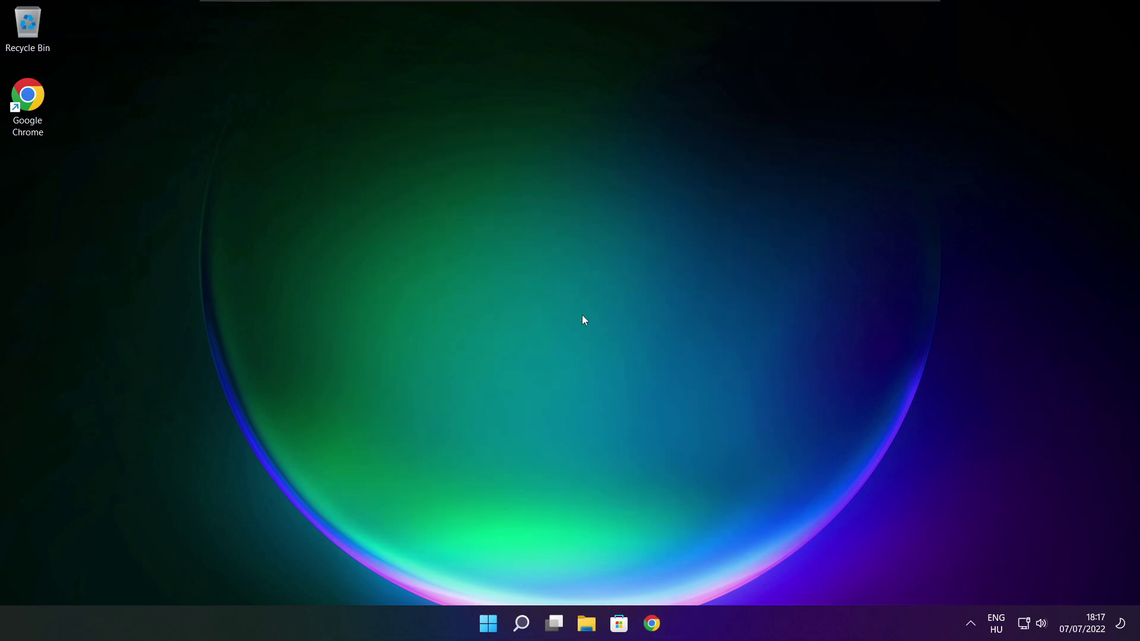
Run a fresh Windows Update check via 'updates' (up to date at 18:18), then close Settings
{"action": "left_click", "coordinate": [521, 624]}
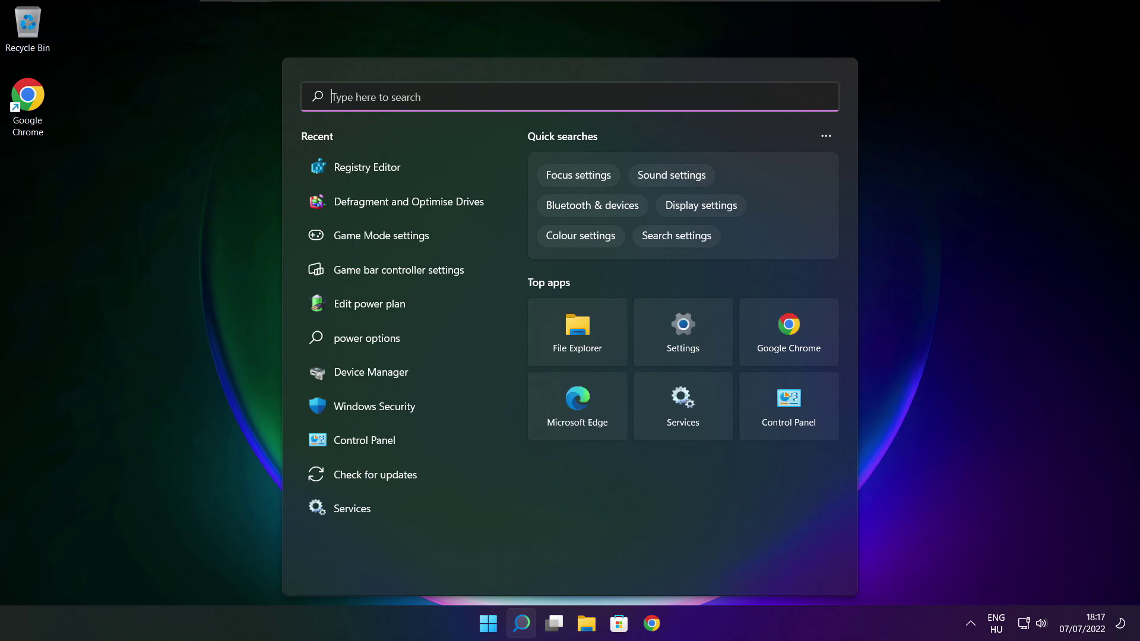
{"action": "type", "text": "updates"}
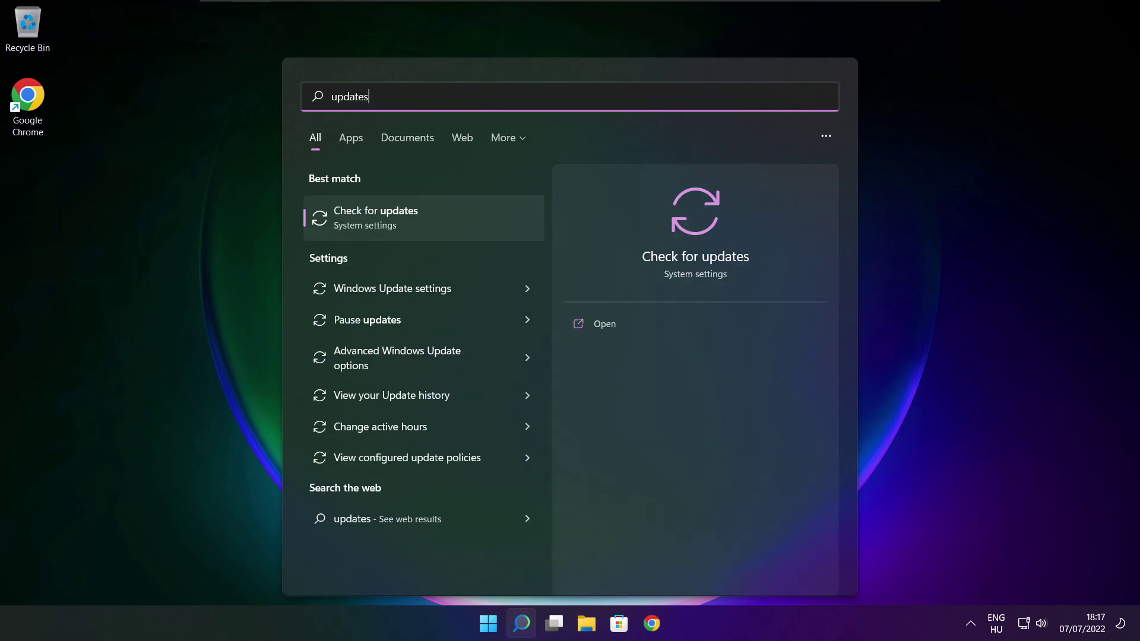
{"action": "left_click", "coordinate": [415, 222]}
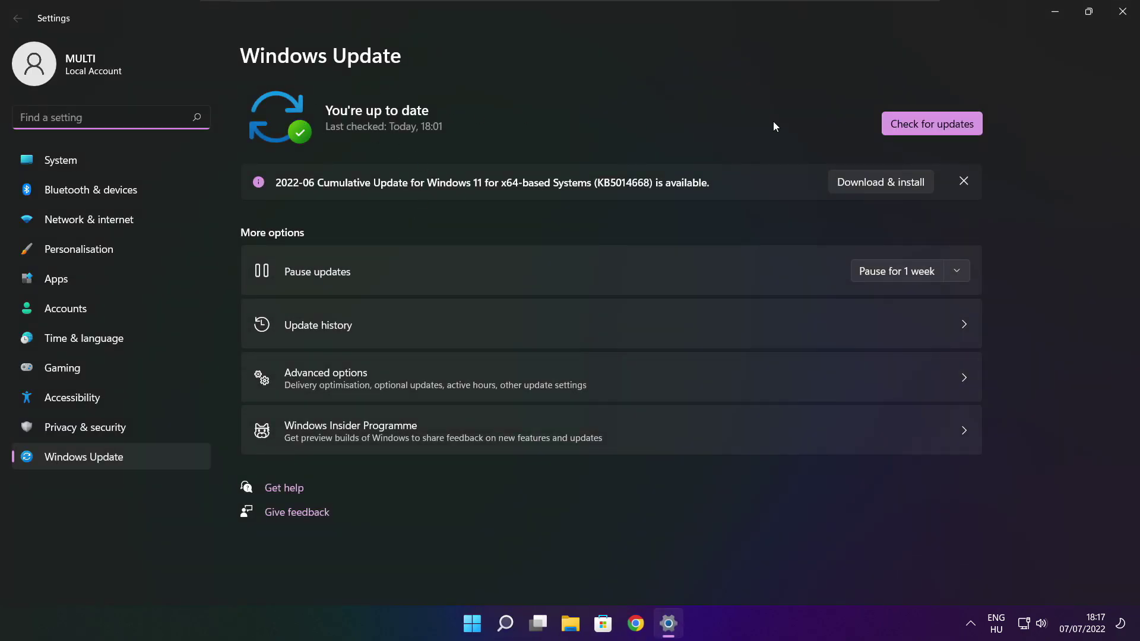
{"action": "left_click", "coordinate": [931, 123]}
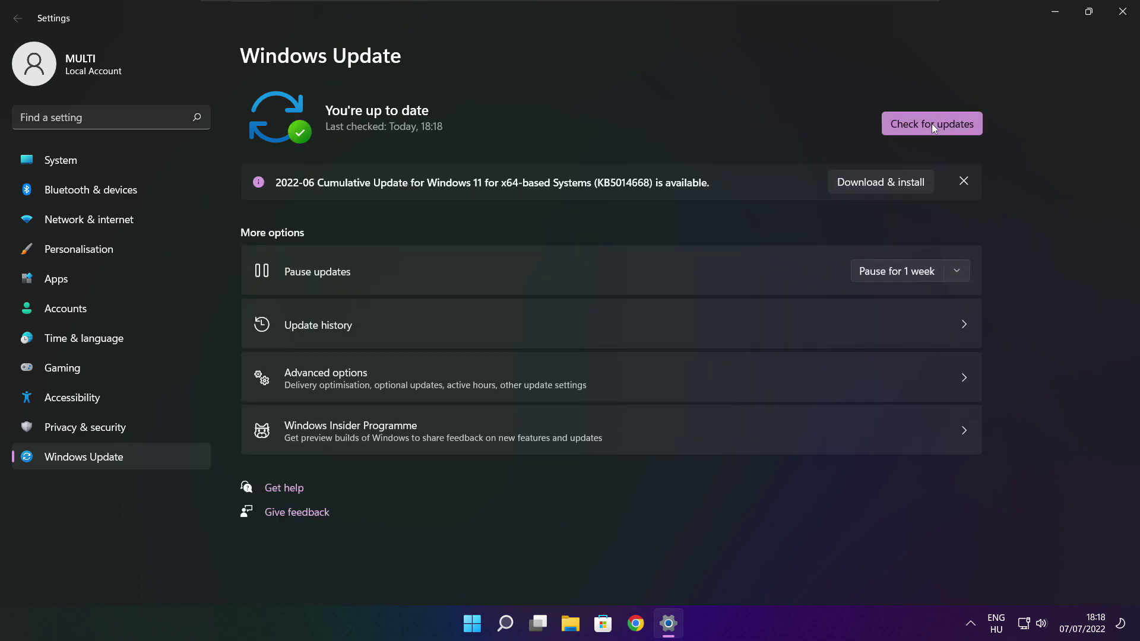
{"action": "left_click", "coordinate": [1121, 14]}
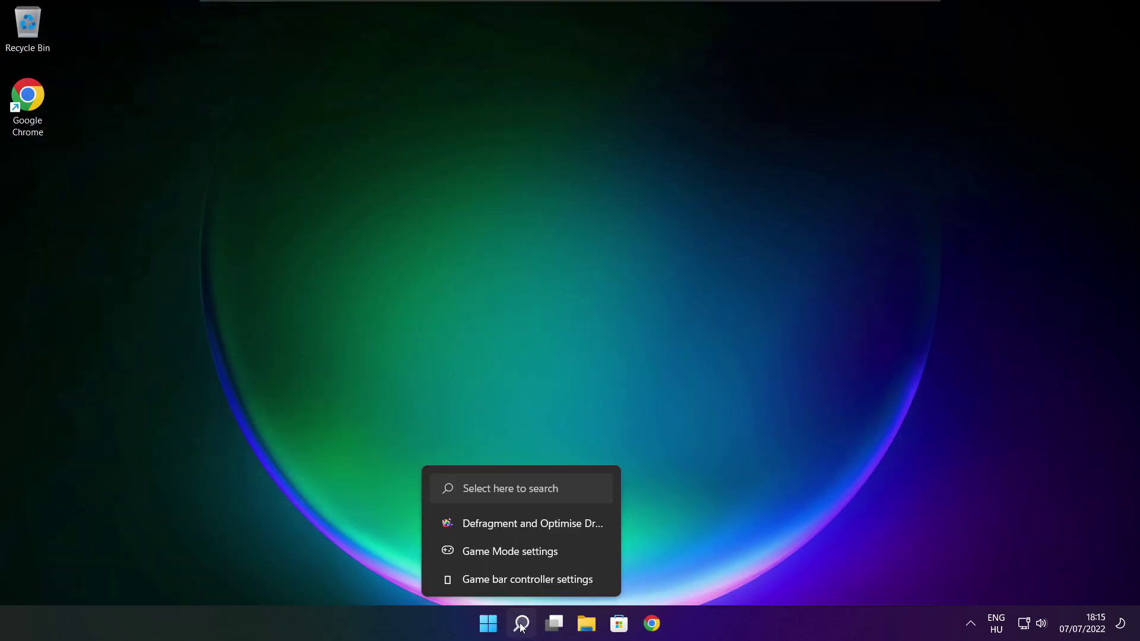
Launch Registry Editor and navigate to HKEY_CURRENT_USER\System\GameConfigStore
{"action": "left_click", "coordinate": [521, 627]}
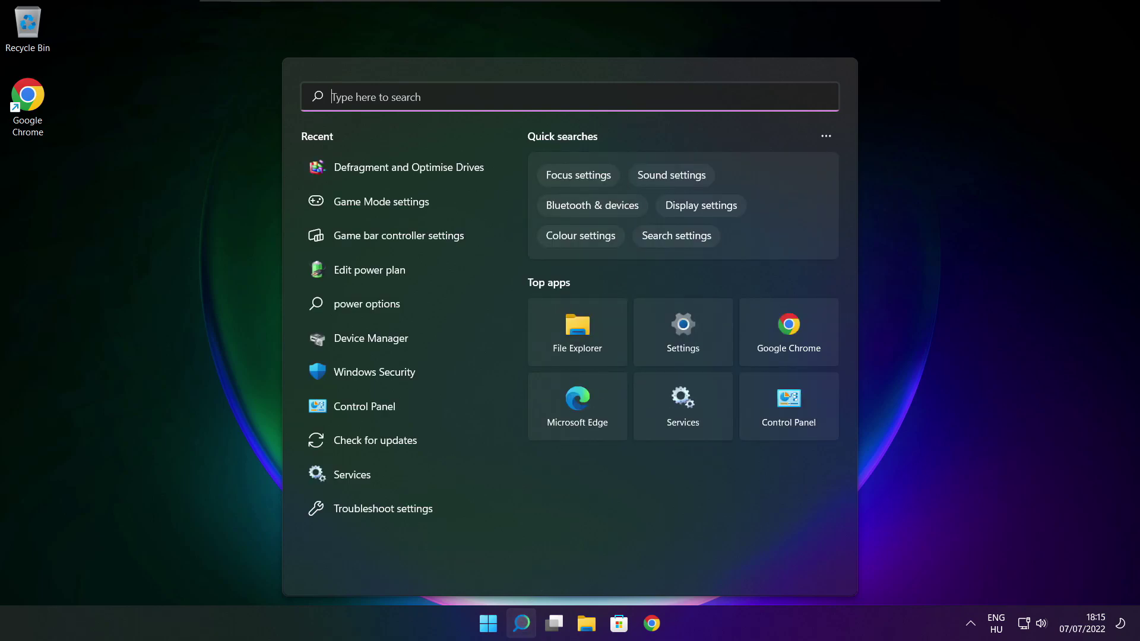
{"action": "type", "text": "regedit"}
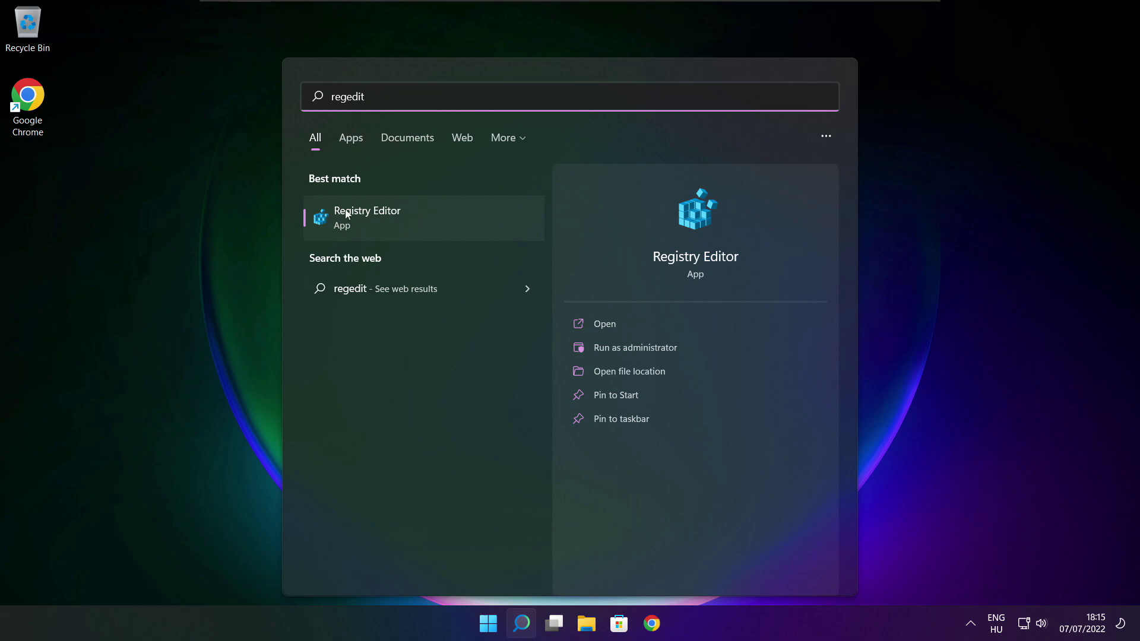
{"action": "left_click", "coordinate": [434, 216]}
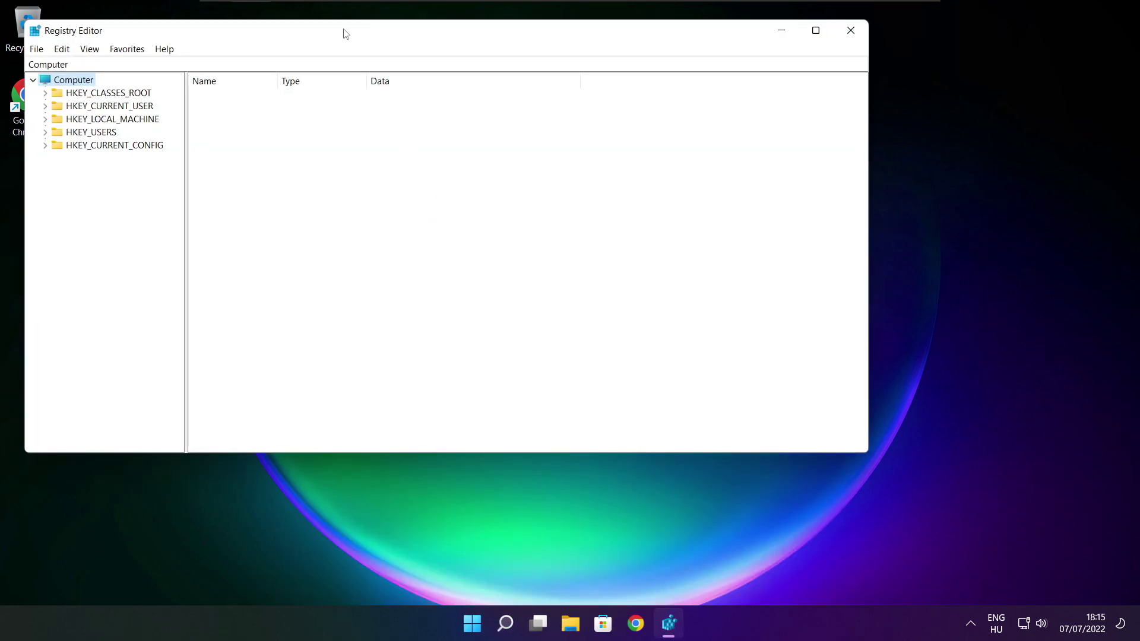
{"action": "left_click_drag", "start_coordinate": [344, 33], "coordinate": [465, 120]}
{"action": "left_click", "coordinate": [271, 193]}
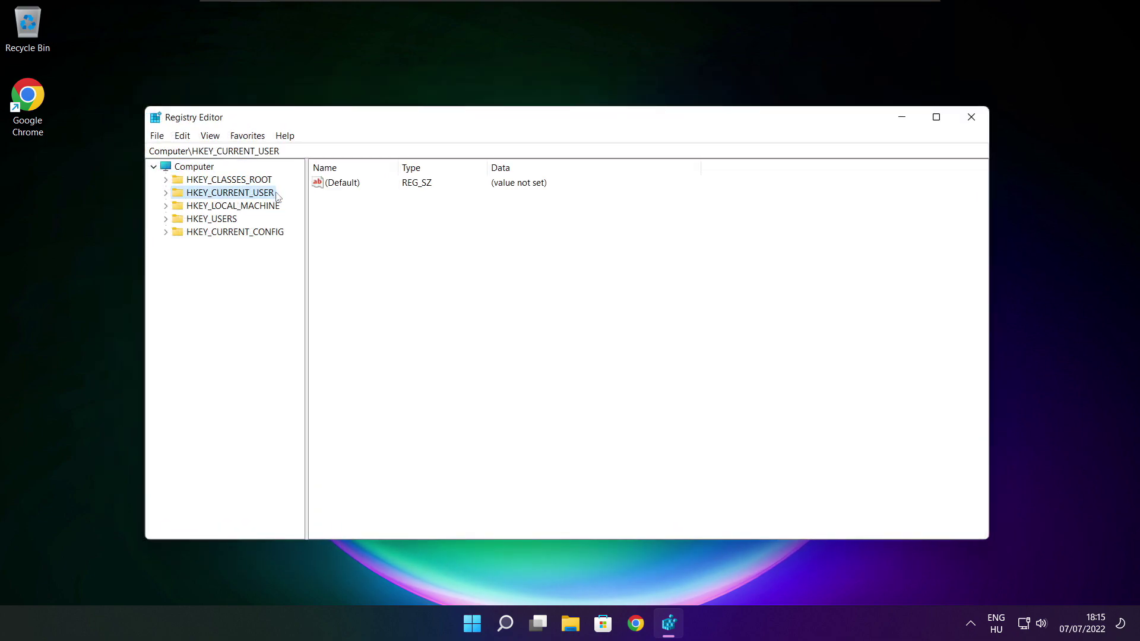
{"action": "left_click", "coordinate": [166, 193]}
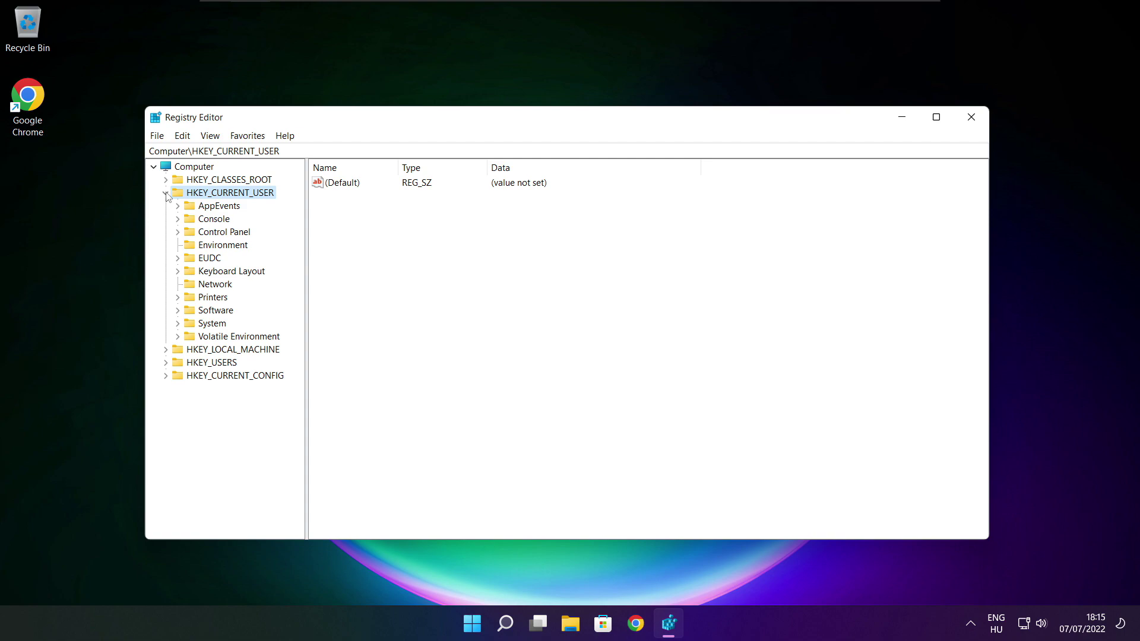
{"action": "left_click", "coordinate": [191, 325]}
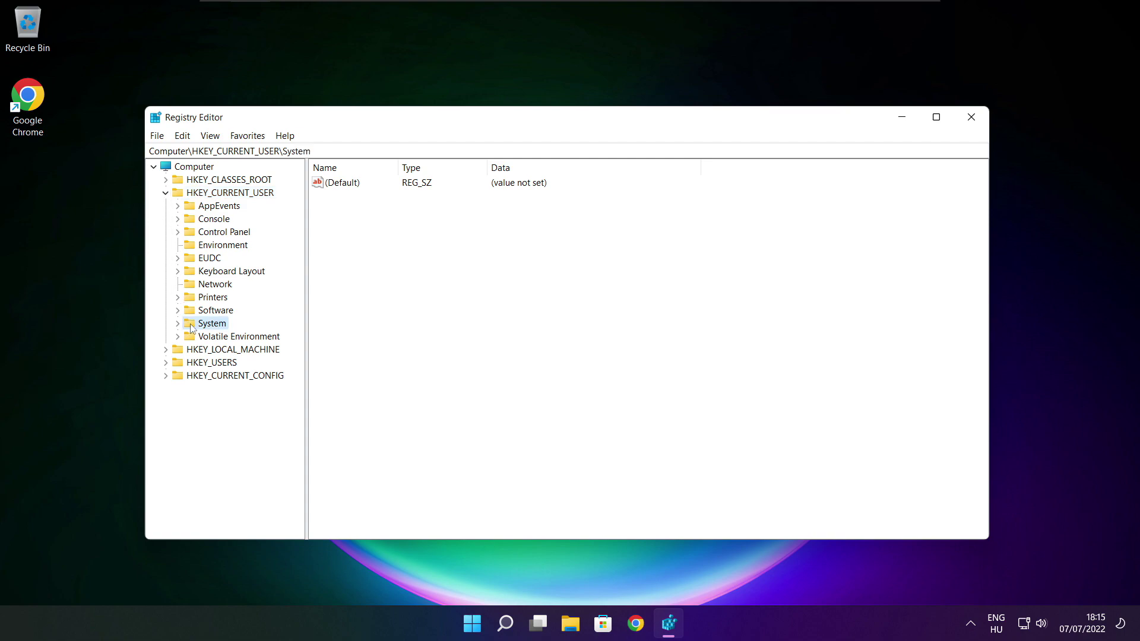
{"action": "left_click", "coordinate": [178, 324]}
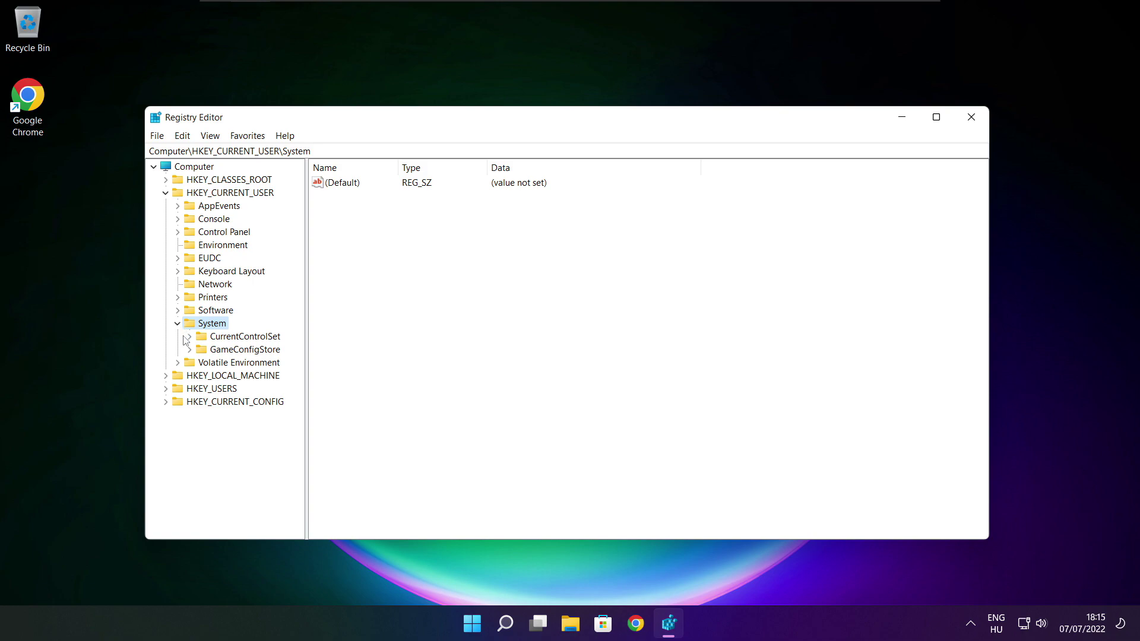
{"action": "left_click", "coordinate": [217, 350]}
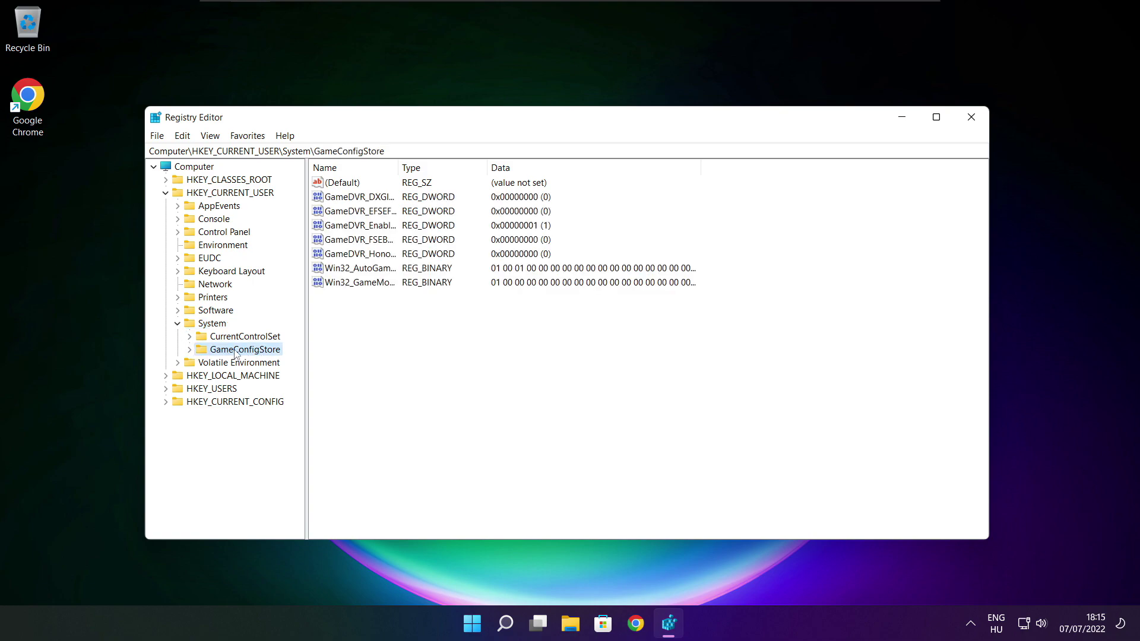
Set the GameDVR_Enabled value to 0
{"action": "left_click_drag", "start_coordinate": [398, 167], "coordinate": [499, 166]}
{"action": "left_click", "coordinate": [367, 229]}
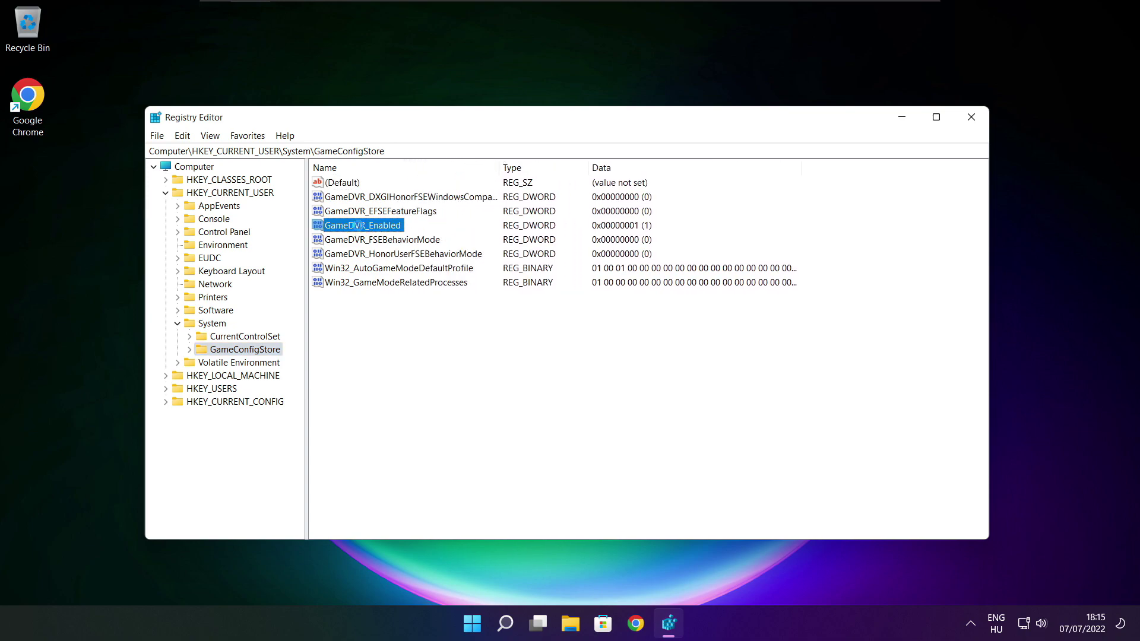
{"action": "double_click", "coordinate": [358, 226]}
{"action": "left_click_drag", "start_coordinate": [335, 194], "coordinate": [599, 239]}
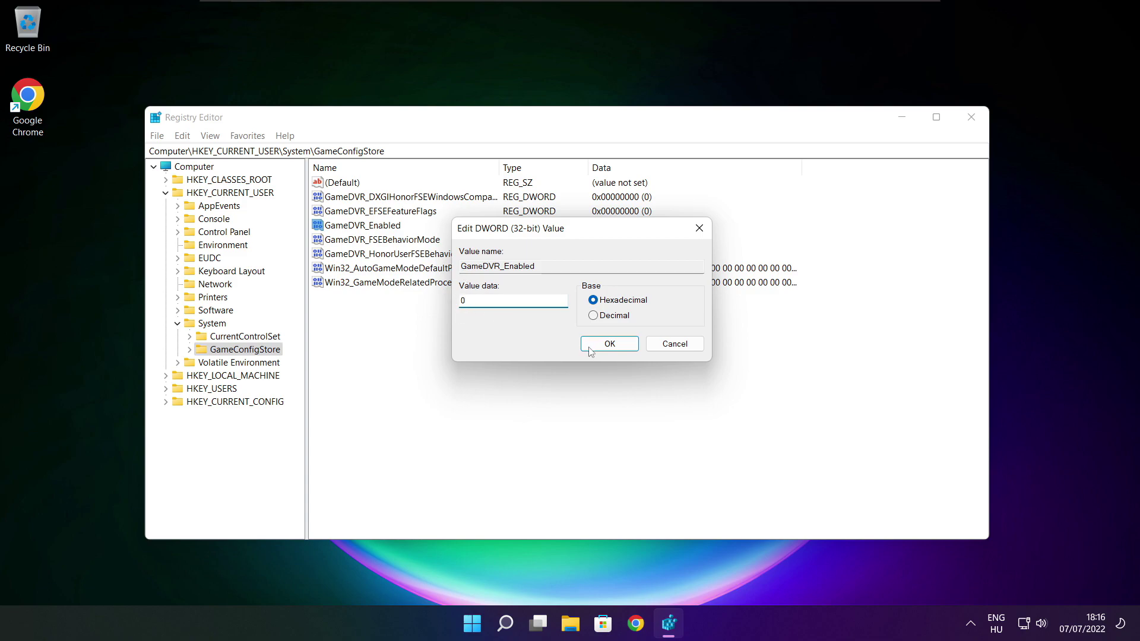
{"action": "left_click", "coordinate": [611, 346]}
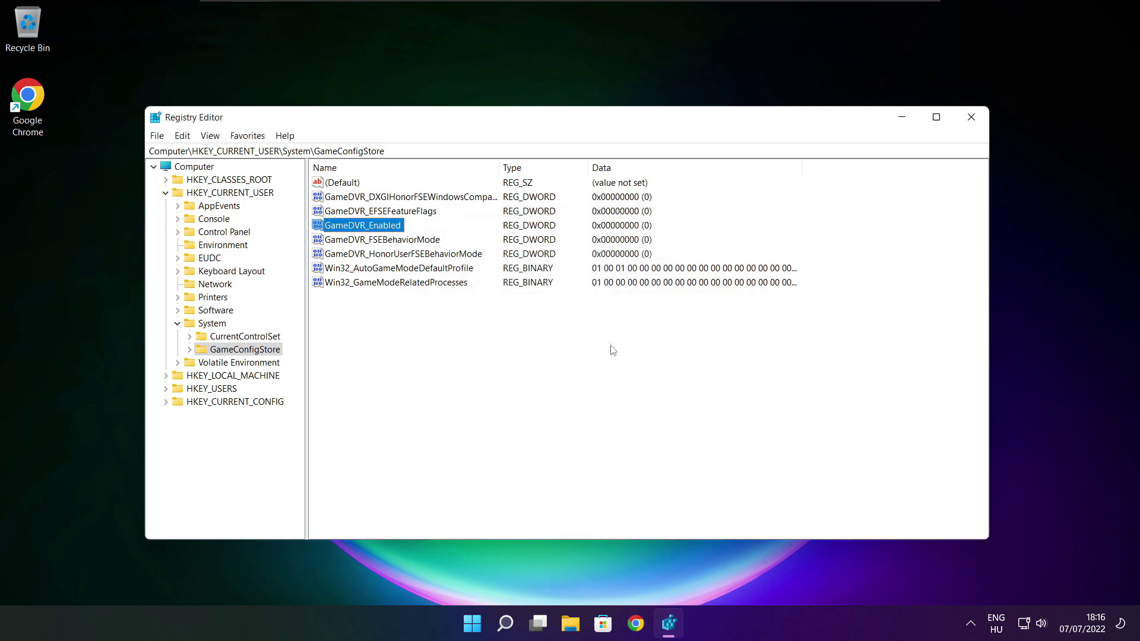
Collapse HKEY_CURRENT_USER and expand HKEY_LOCAL_MACHINE\SOFTWARE\Microsoft in the key tree
{"action": "left_click", "coordinate": [166, 193]}
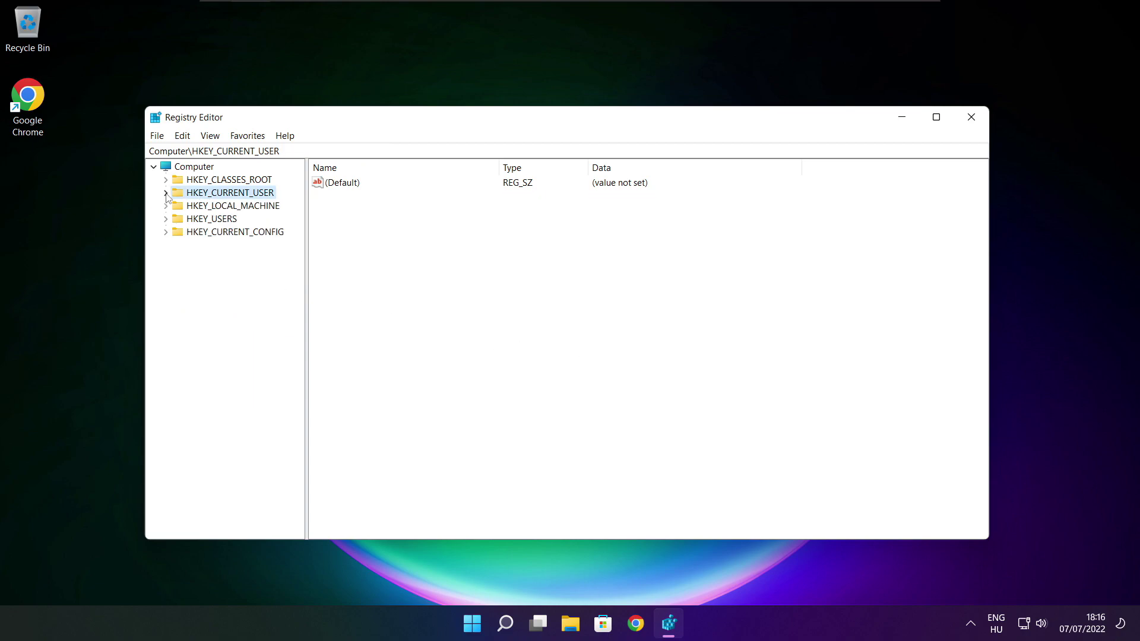
{"action": "left_click", "coordinate": [181, 208]}
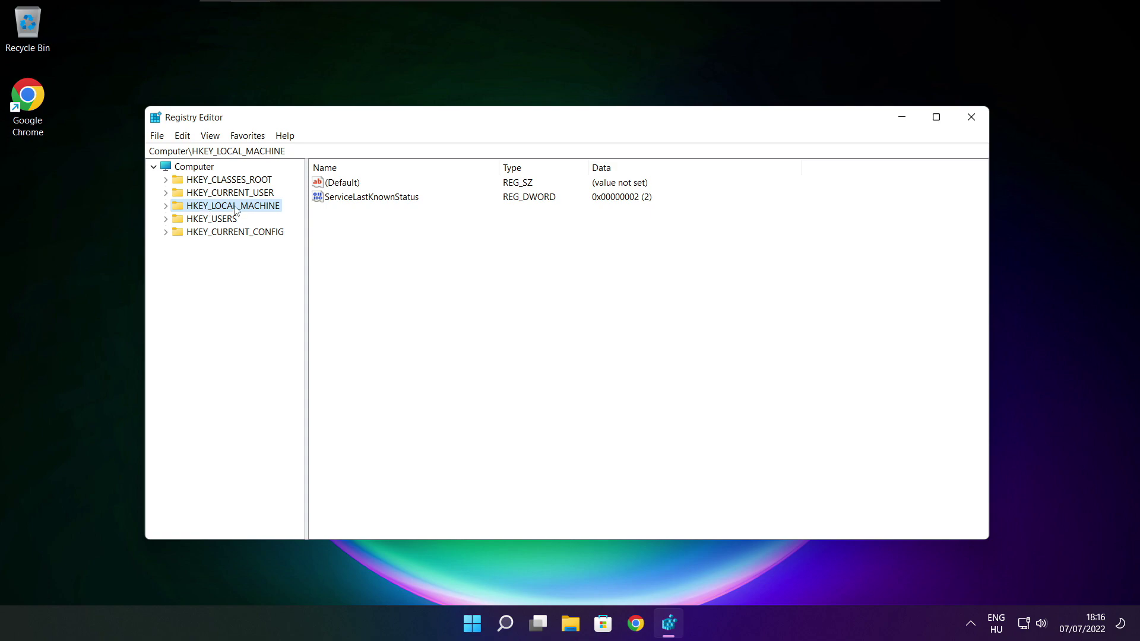
{"action": "left_click", "coordinate": [166, 206]}
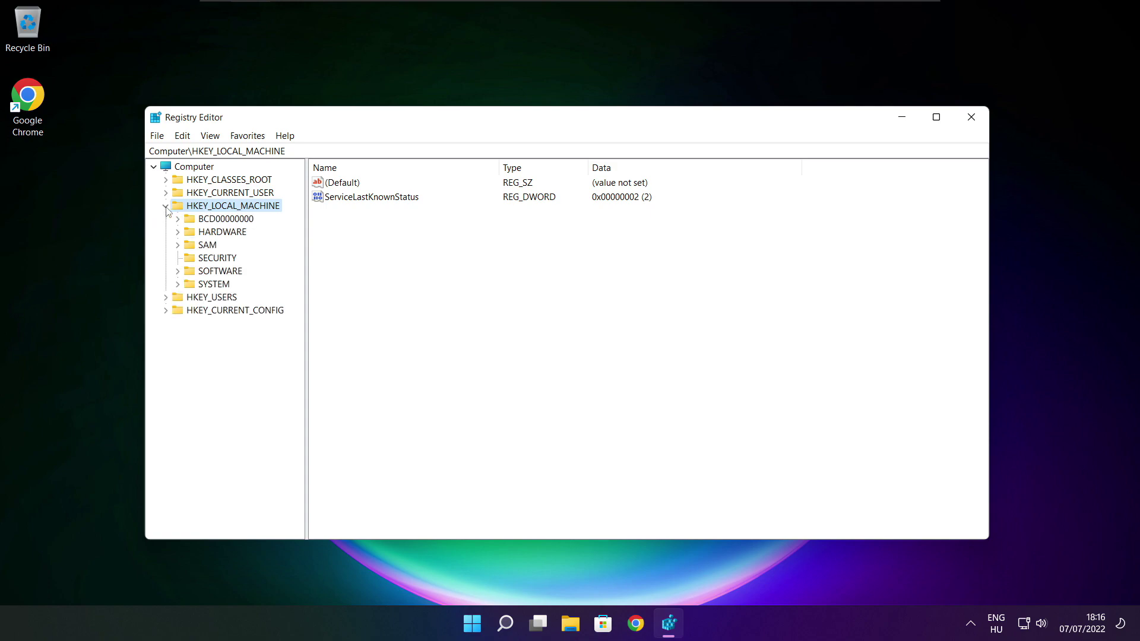
{"action": "left_click", "coordinate": [206, 273]}
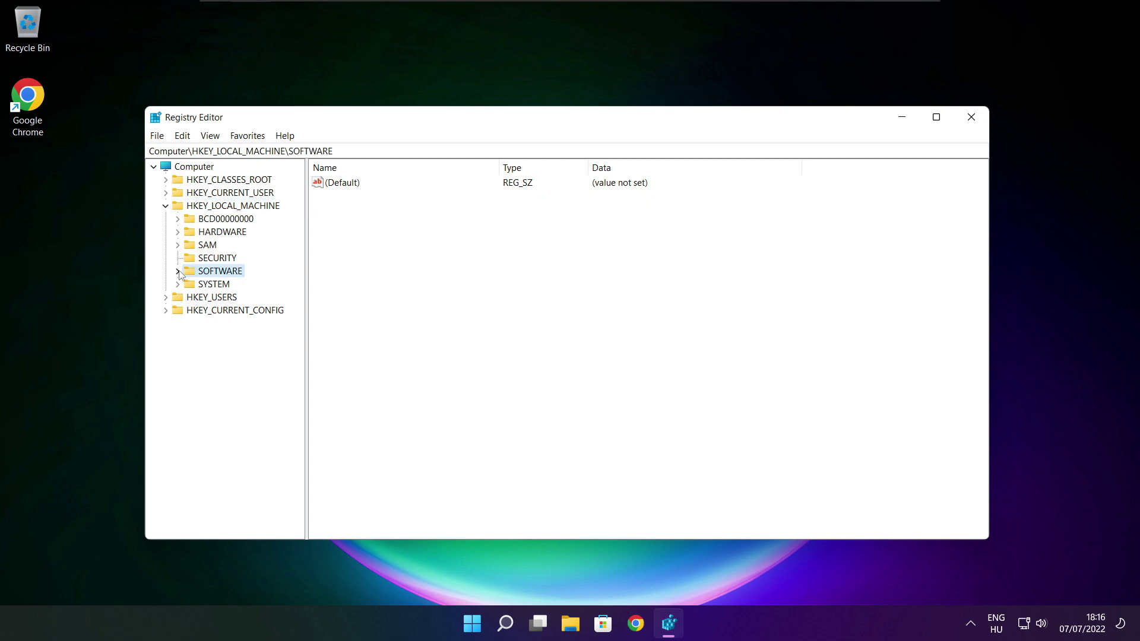
{"action": "left_click", "coordinate": [177, 272]}
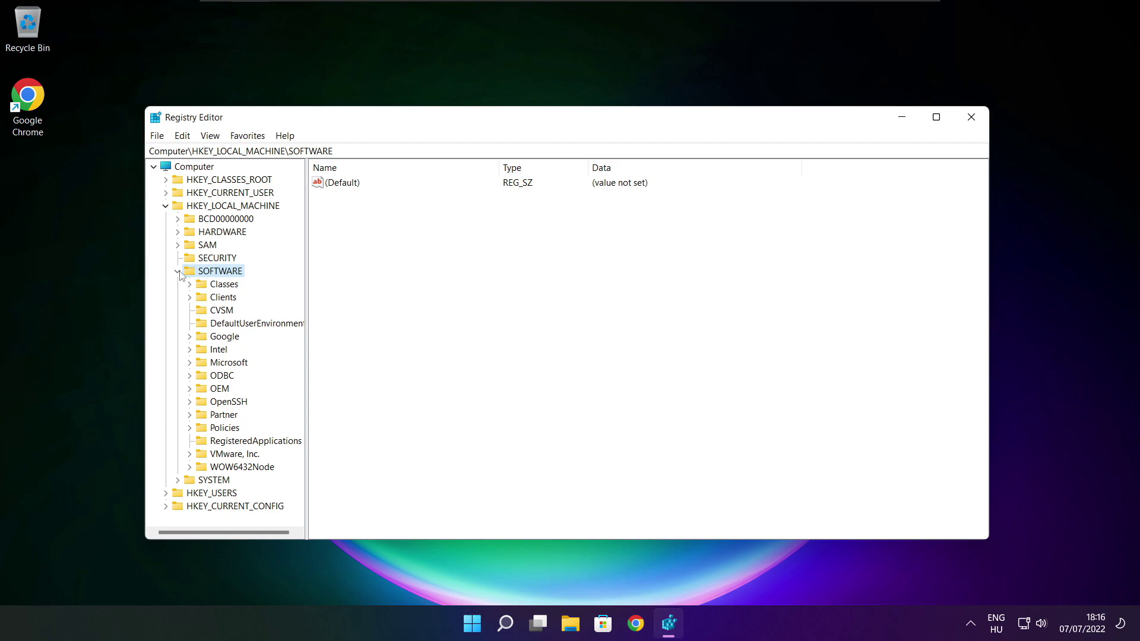
{"action": "left_click", "coordinate": [212, 366]}
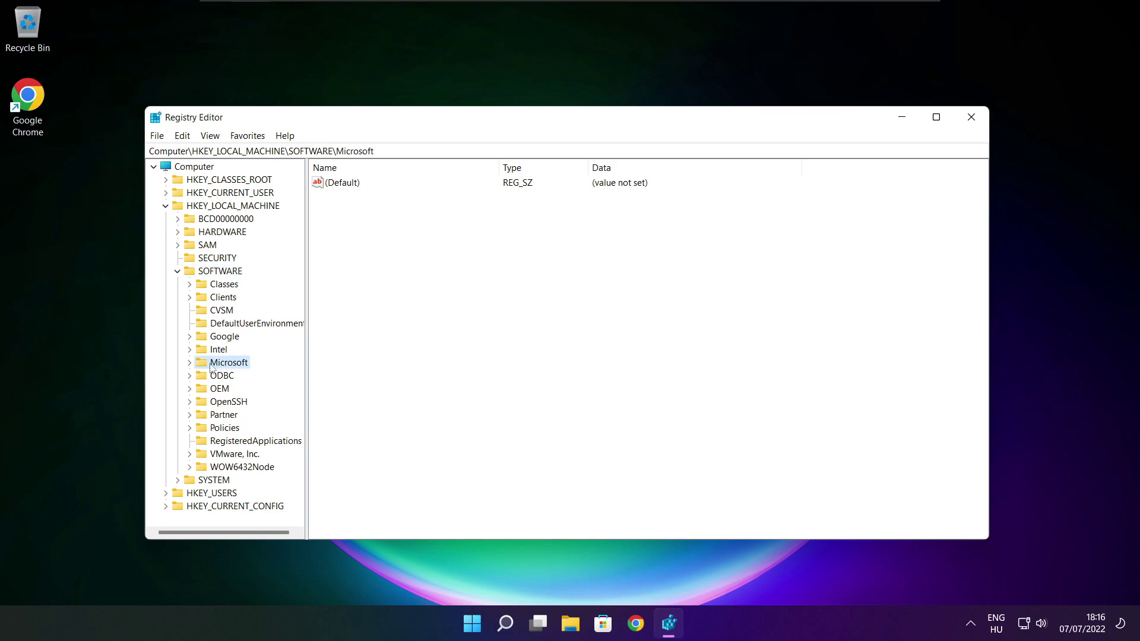
{"action": "double_click", "coordinate": [198, 363]}
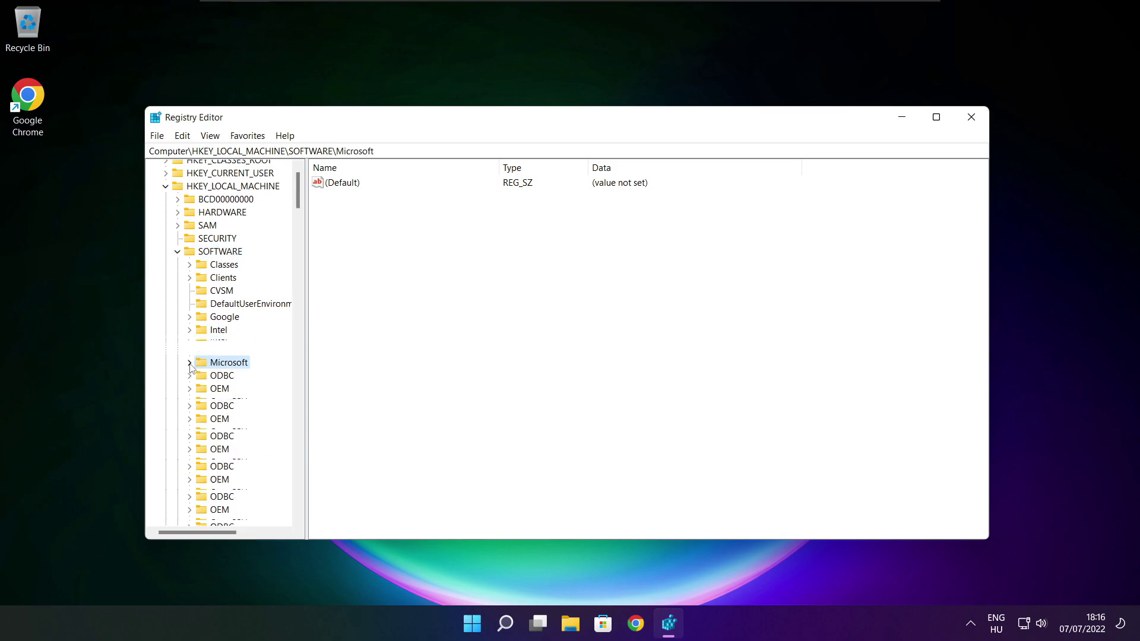
{"action": "scroll", "coordinate": [233, 355], "scroll_direction": "down", "scroll_amount": 20}
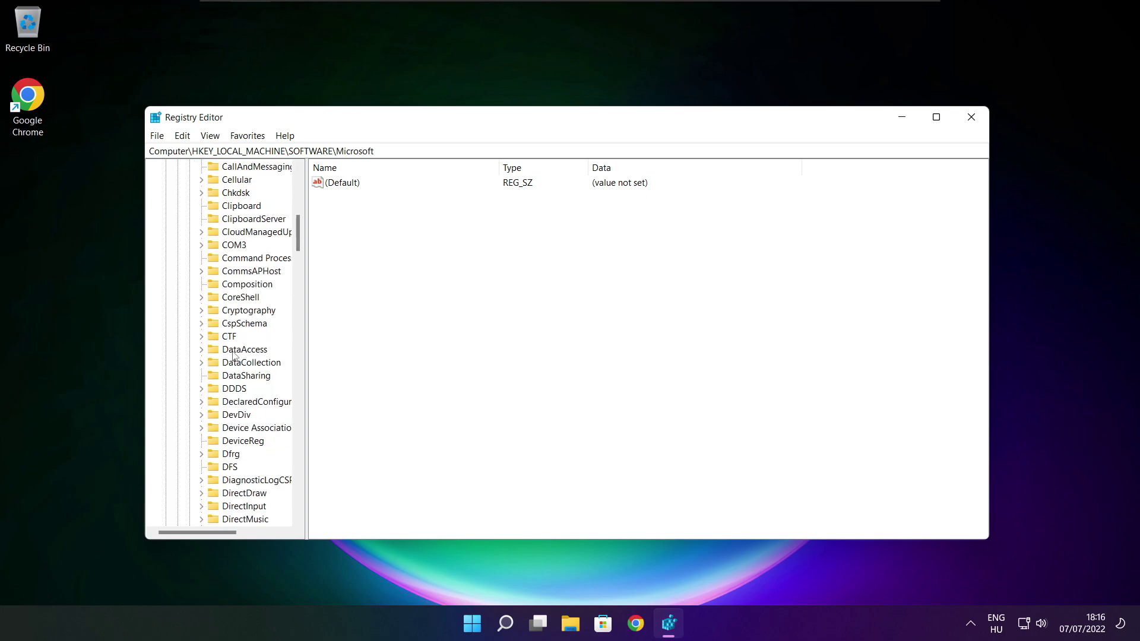
{"action": "scroll", "coordinate": [233, 355], "scroll_direction": "down", "scroll_amount": 20}
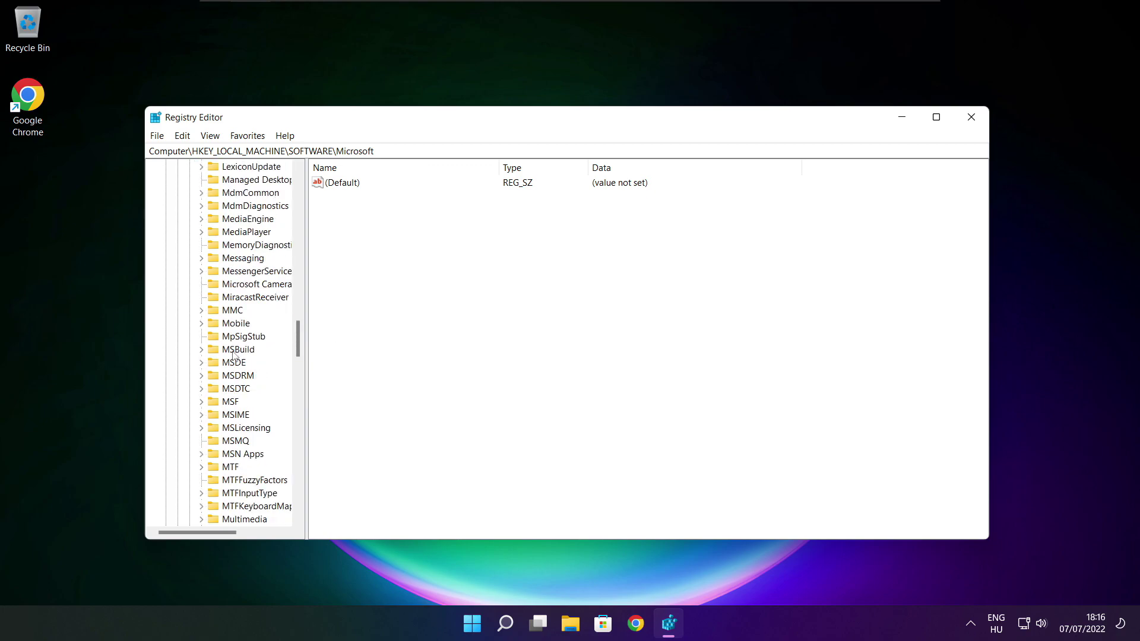
{"action": "scroll", "coordinate": [233, 355], "scroll_direction": "down", "scroll_amount": 1}
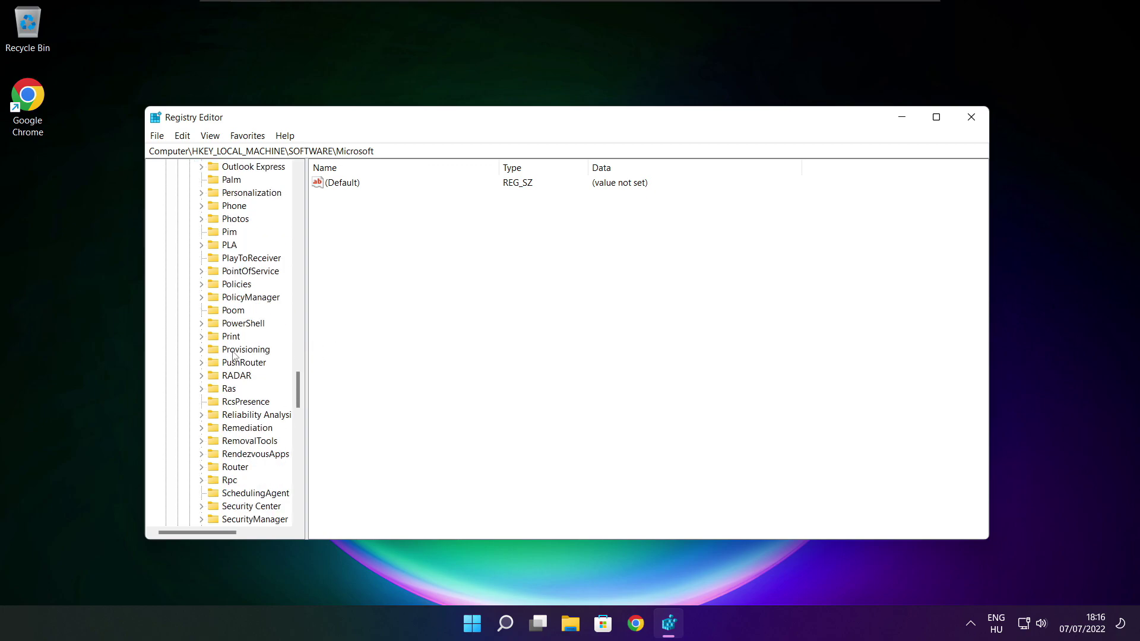
{"action": "scroll", "coordinate": [235, 334], "scroll_direction": "up", "scroll_amount": 1}
Expand PolicyManager\default\ApplicationManagement in a widened tree pane to reveal AllowGameDVR
{"action": "left_click", "coordinate": [251, 336]}
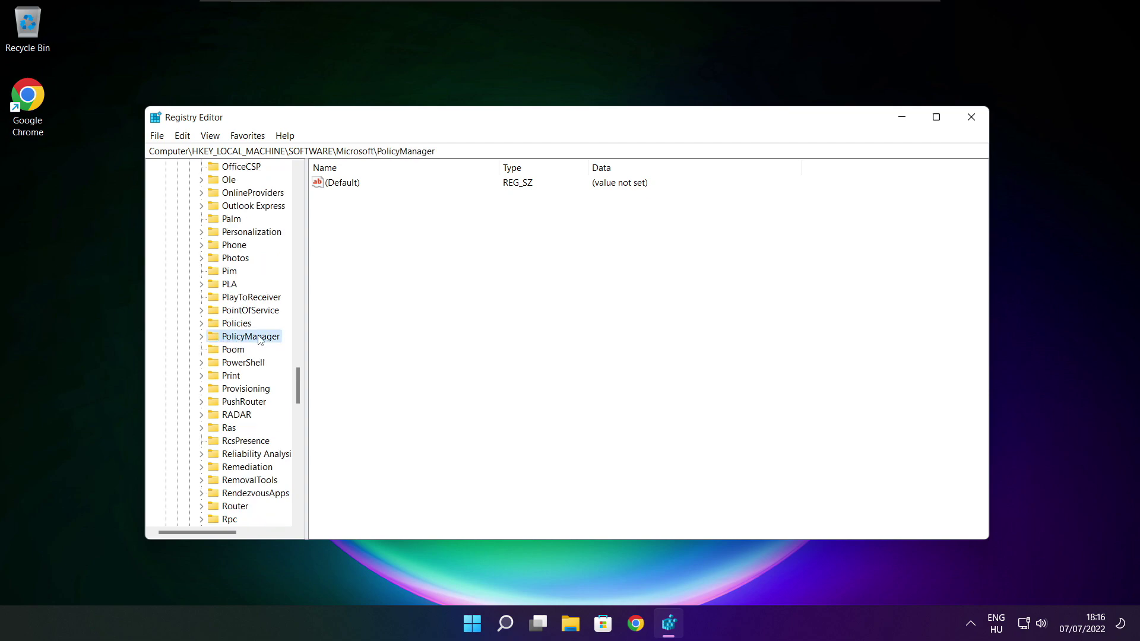
{"action": "left_click", "coordinate": [201, 336]}
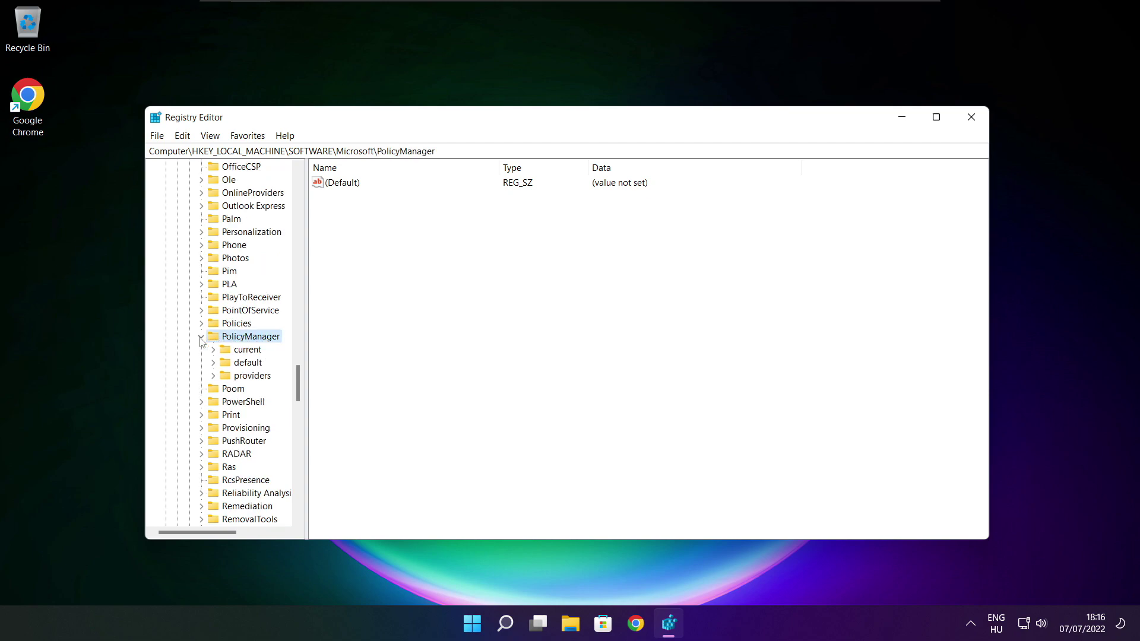
{"action": "left_click", "coordinate": [245, 363]}
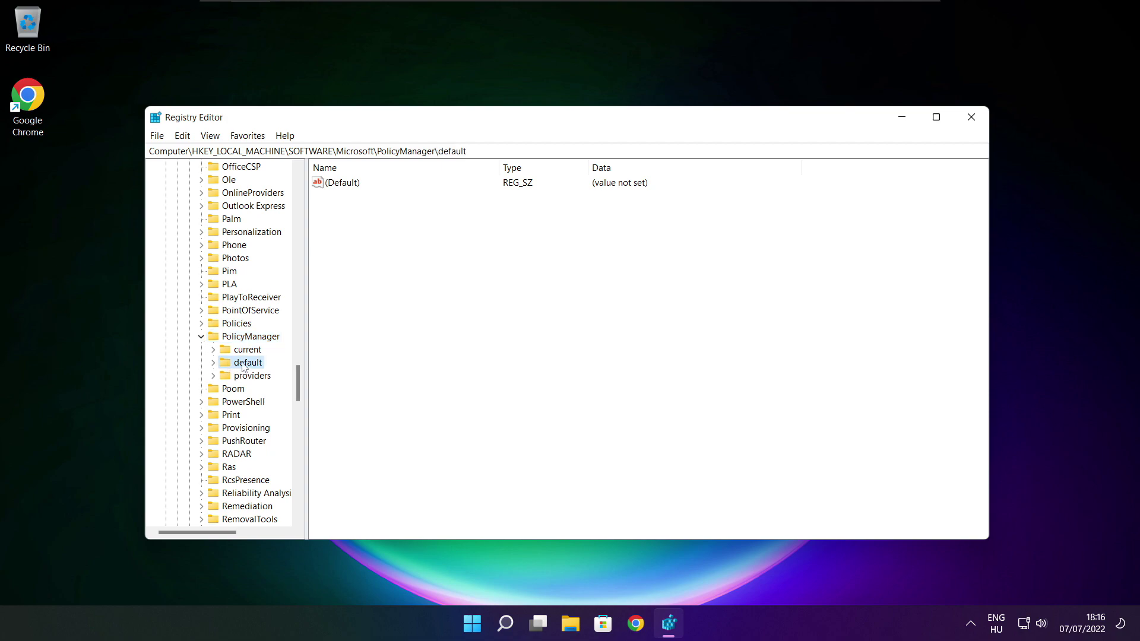
{"action": "left_click", "coordinate": [213, 363]}
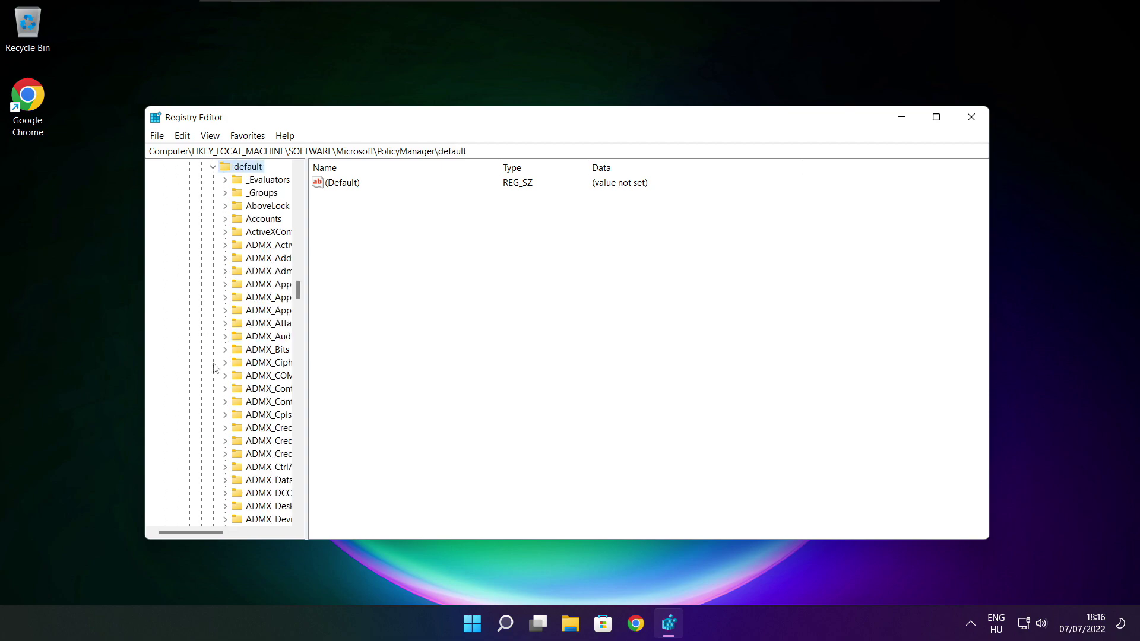
{"action": "scroll", "coordinate": [262, 273], "scroll_direction": "down", "scroll_amount": 20}
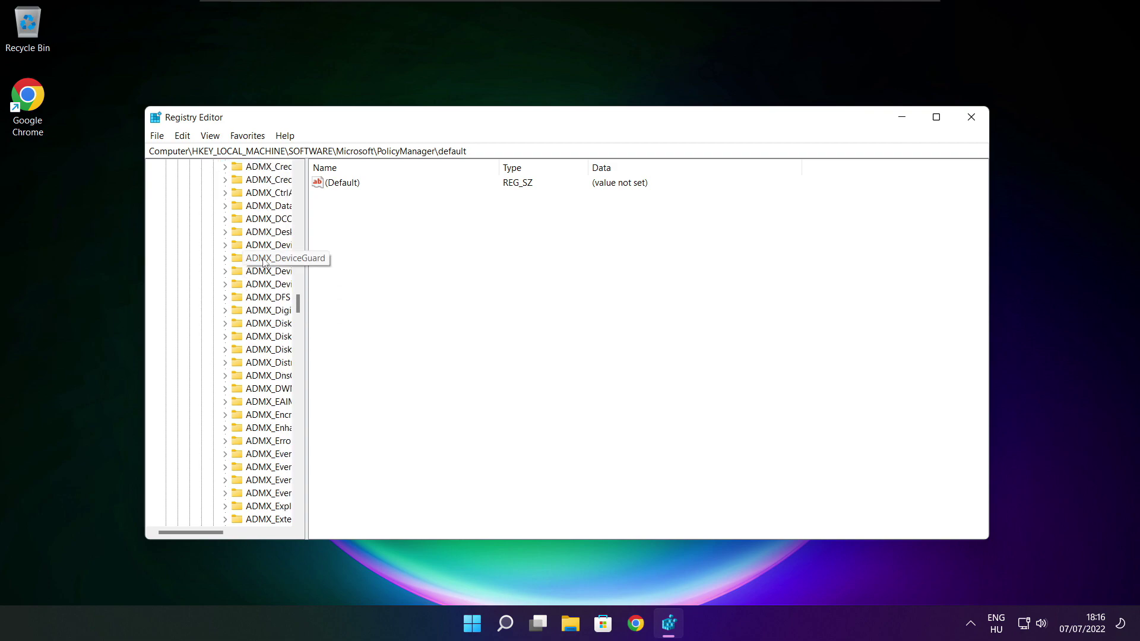
{"action": "scroll", "coordinate": [263, 263], "scroll_direction": "down", "scroll_amount": 20}
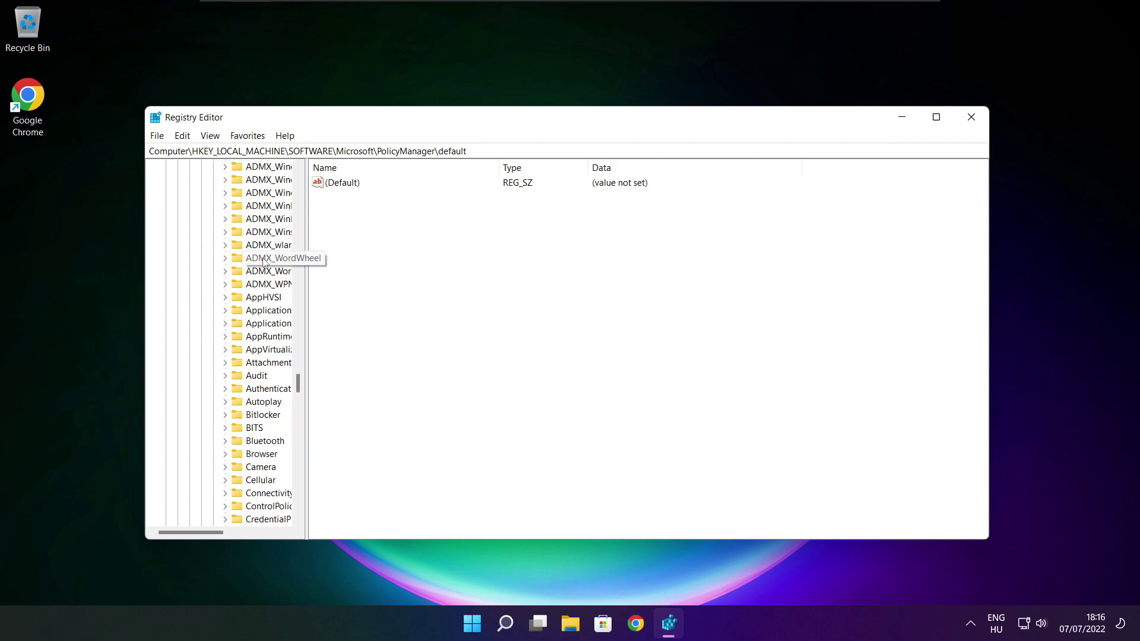
{"action": "left_click_drag", "start_coordinate": [307, 257], "coordinate": [377, 259]}
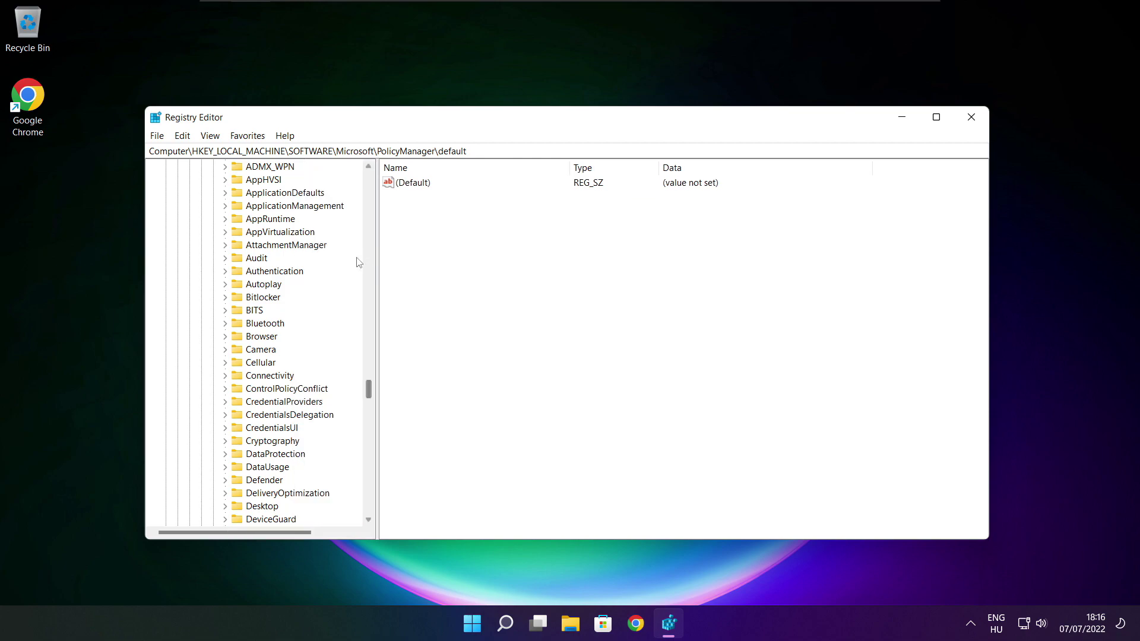
{"action": "scroll", "coordinate": [328, 262], "scroll_direction": "up", "scroll_amount": 1}
{"action": "left_click", "coordinate": [315, 246]}
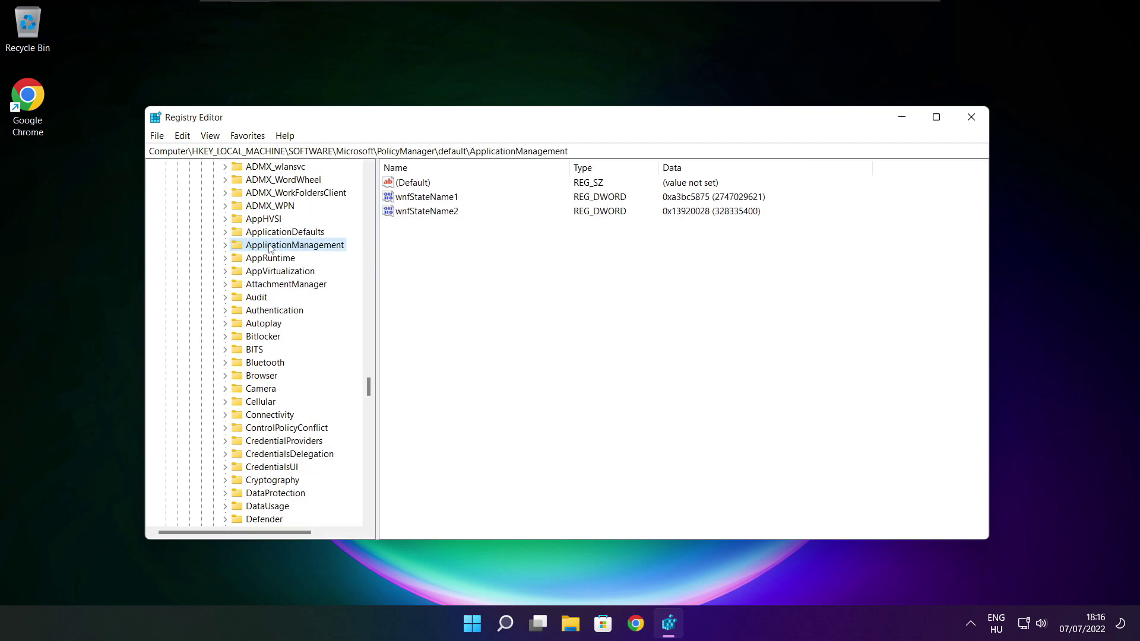
{"action": "left_click", "coordinate": [225, 246]}
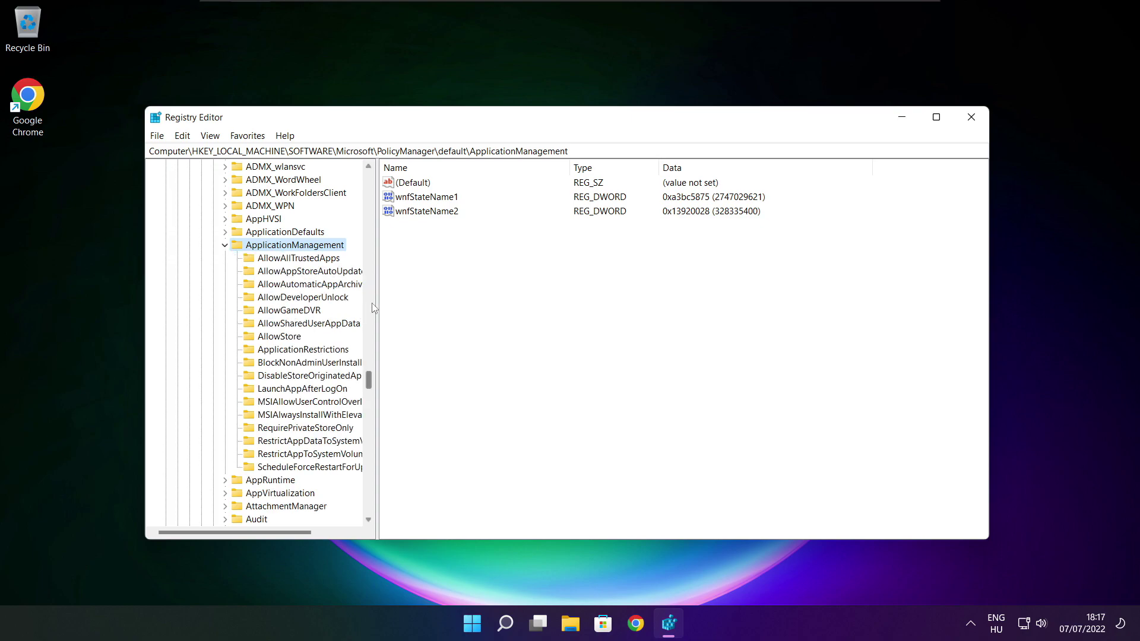
{"action": "left_click_drag", "start_coordinate": [377, 299], "coordinate": [389, 298]}
Change AllowGameDVR's 'value' entry from 1 to 0 and close Registry Editor
{"action": "left_click", "coordinate": [289, 311]}
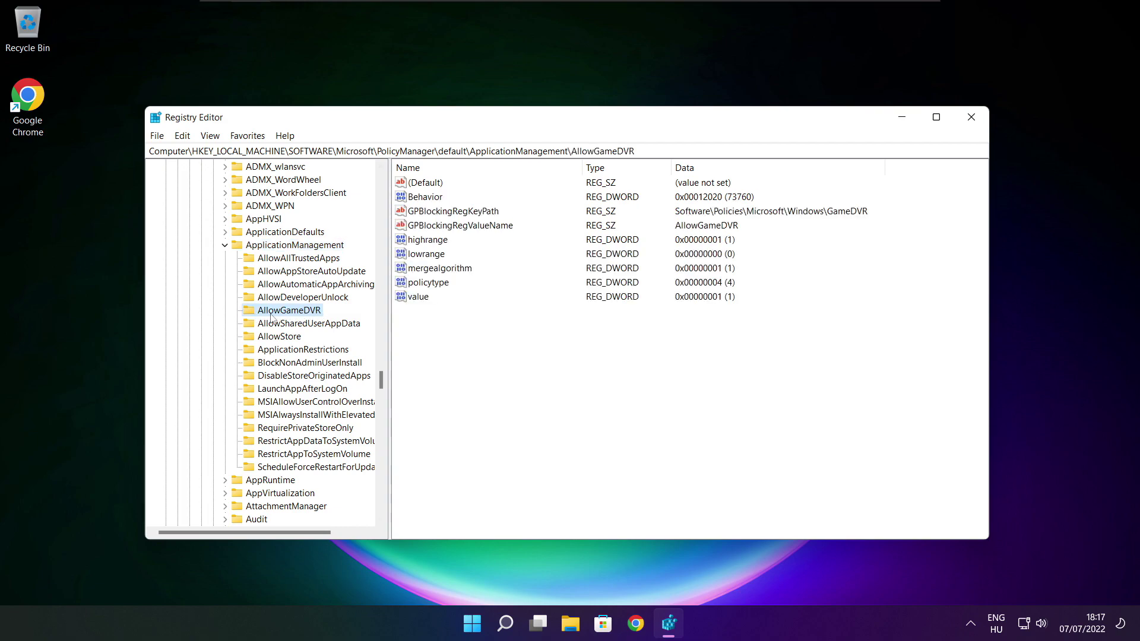
{"action": "left_click", "coordinate": [424, 298]}
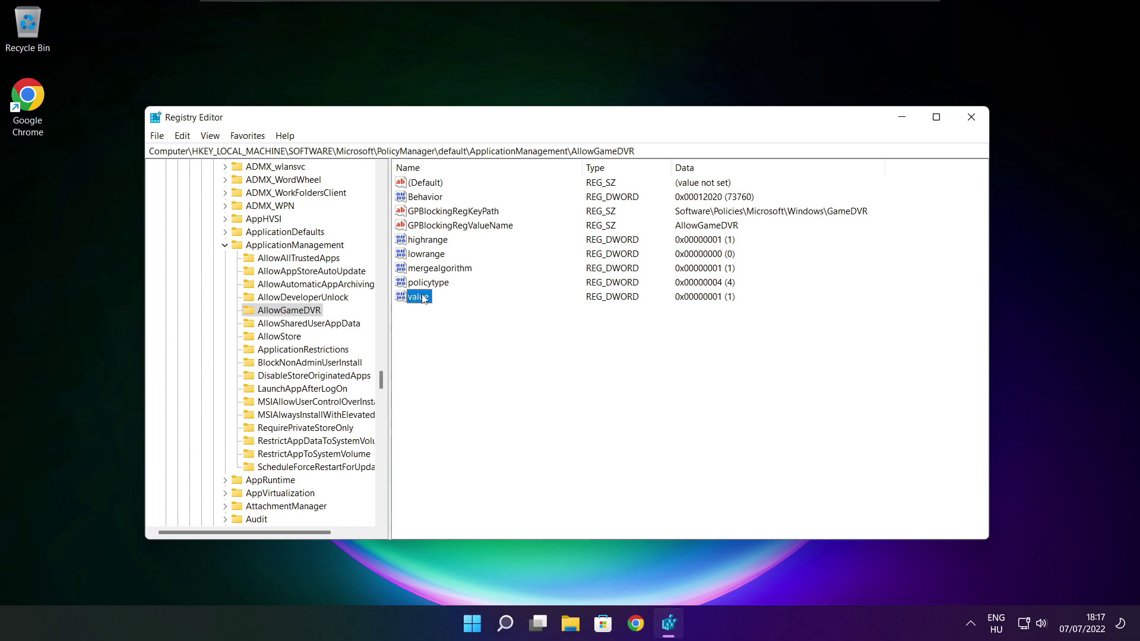
{"action": "double_click", "coordinate": [424, 297]}
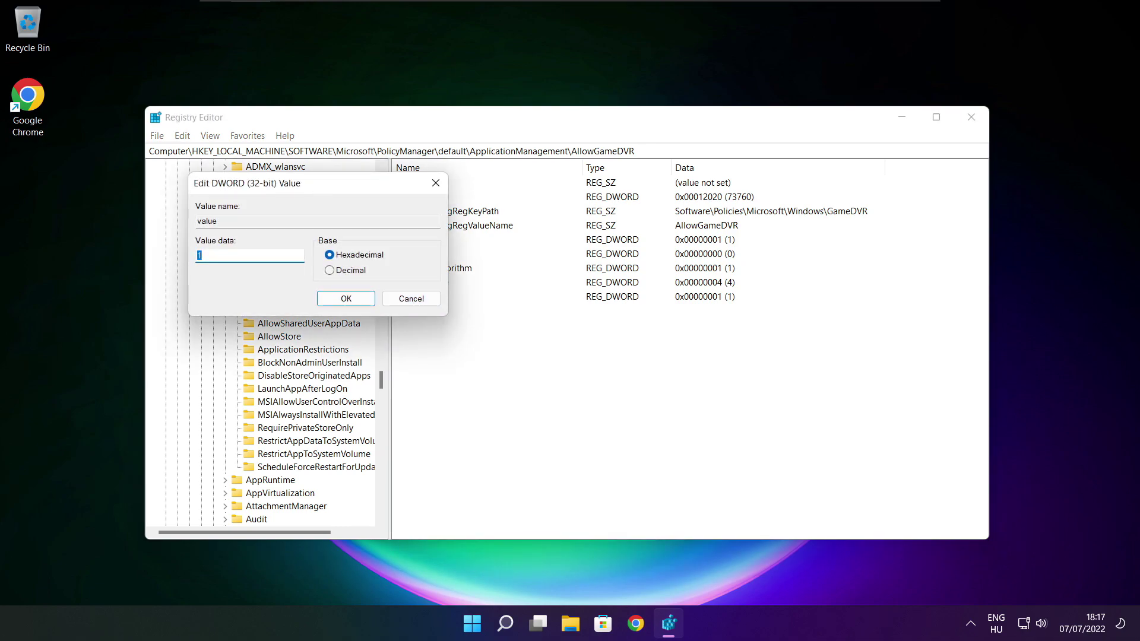
{"action": "left_click_drag", "start_coordinate": [299, 180], "coordinate": [578, 238]}
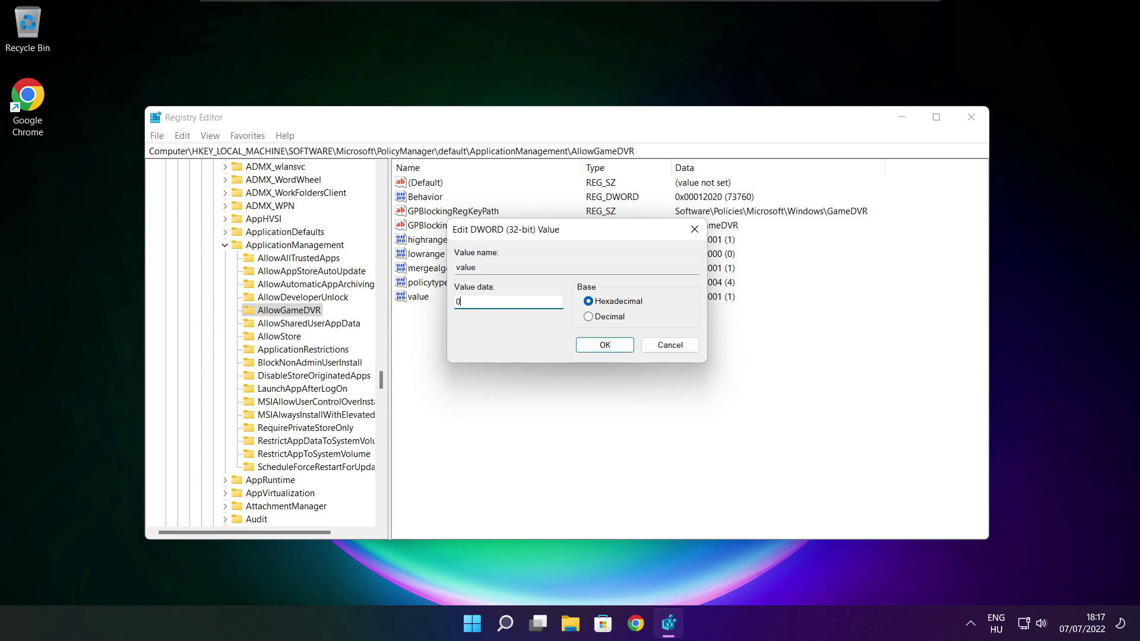
{"action": "type", "text": "0"}
{"action": "left_click", "coordinate": [604, 345]}
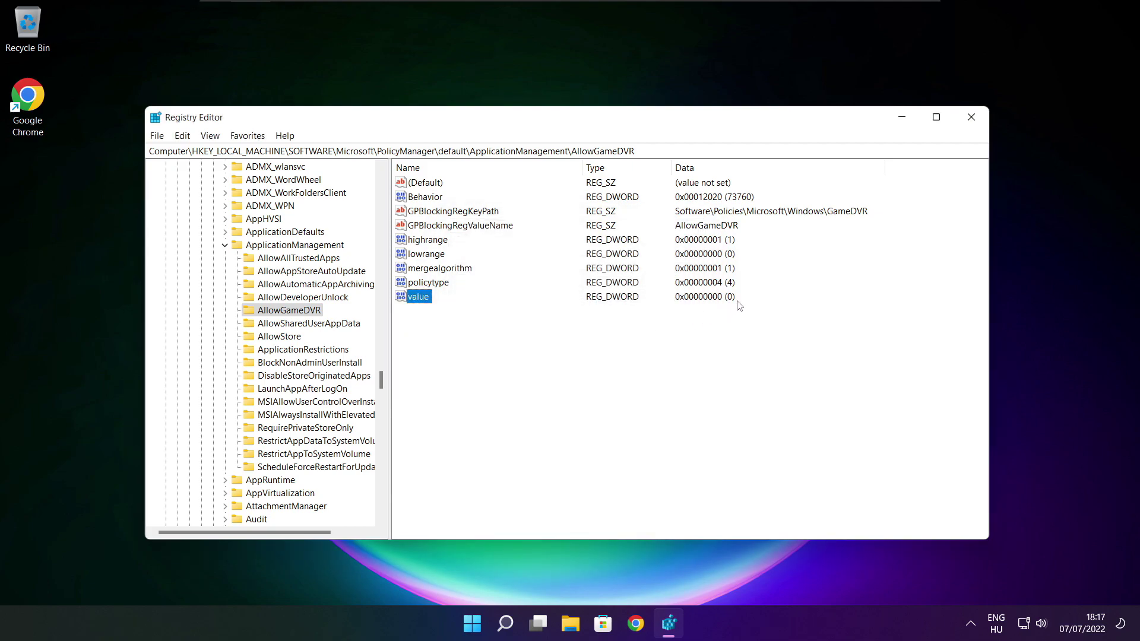
{"action": "left_click", "coordinate": [973, 120]}
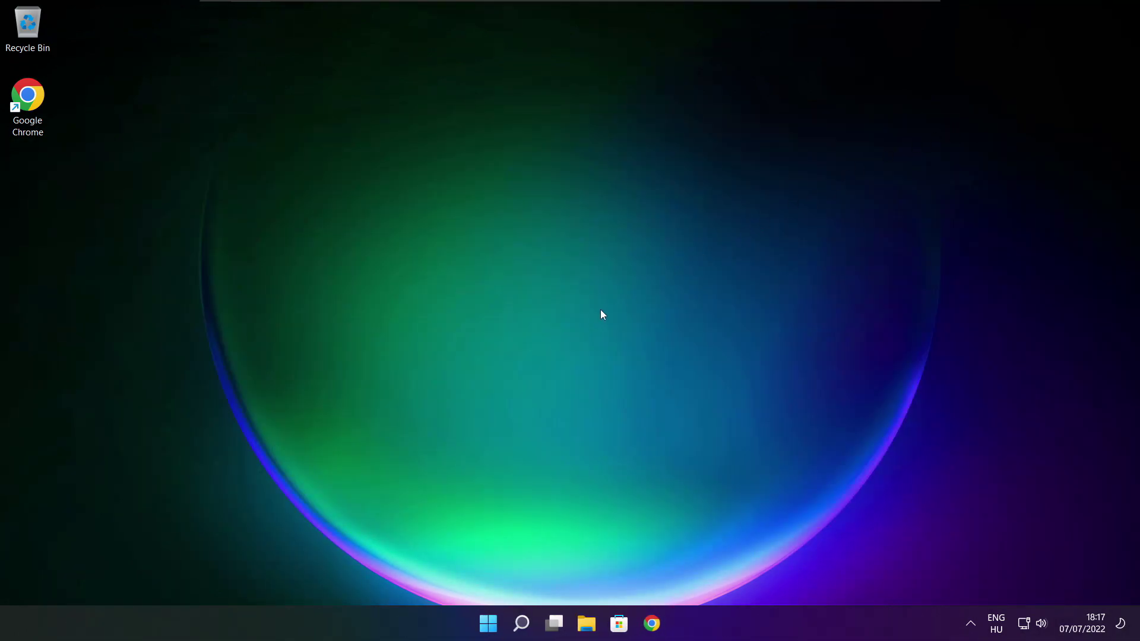
Back in Chrome, download the DirectX End-User Runtime Web Installer (dxwebsetup.exe)
{"action": "left_click", "coordinate": [655, 629]}
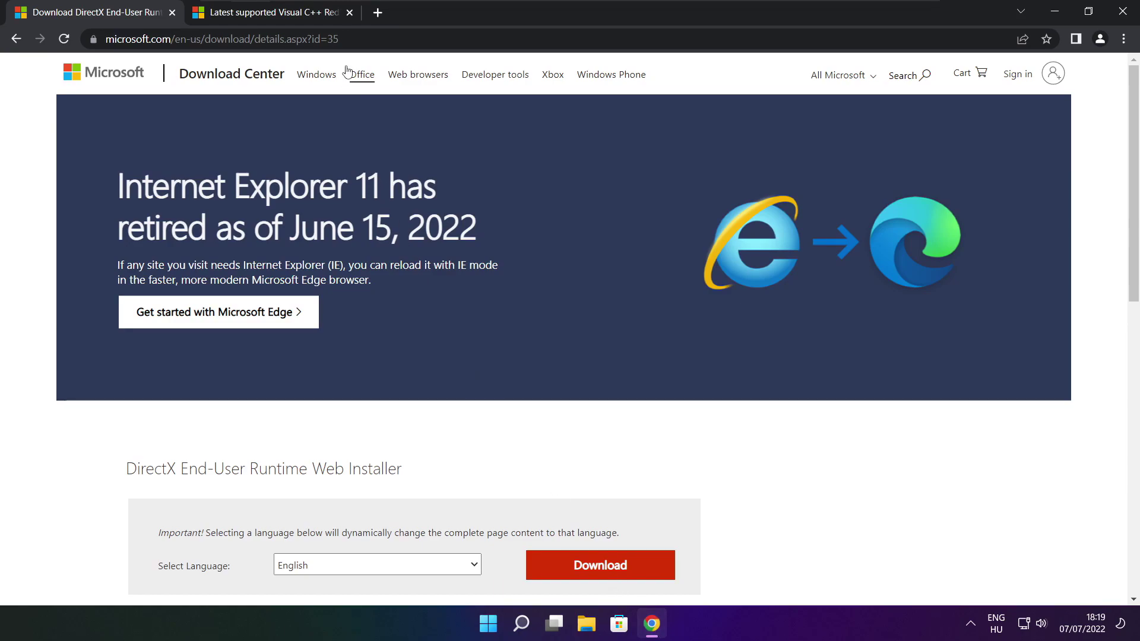
{"action": "key", "text": "ctrl+l"}
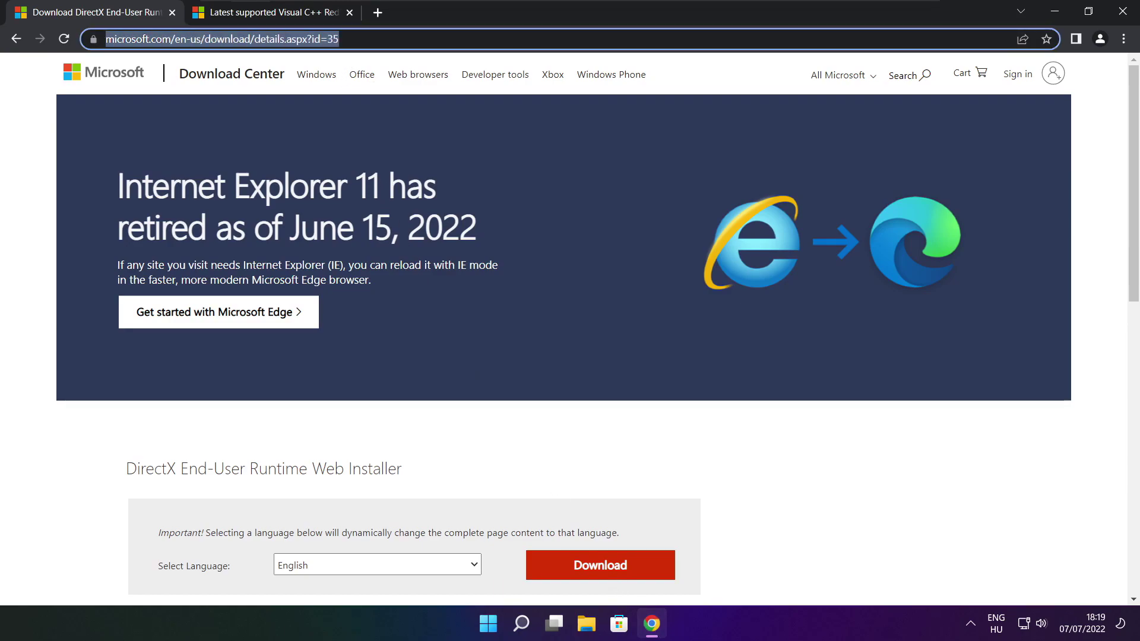
{"action": "key", "text": "End"}
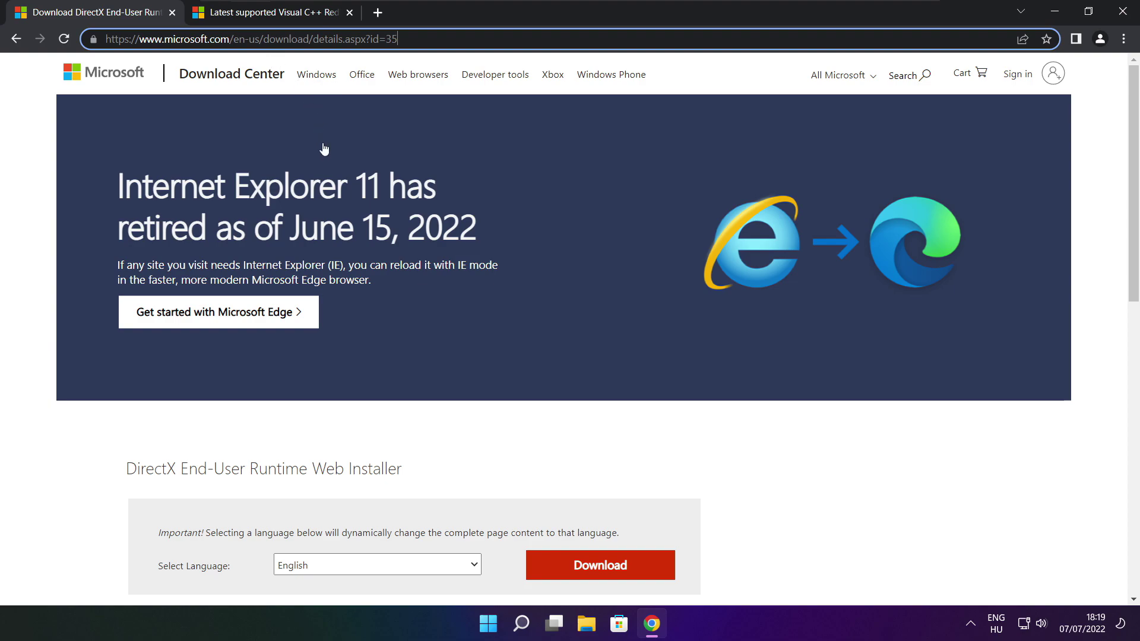
{"action": "left_click", "coordinate": [410, 429]}
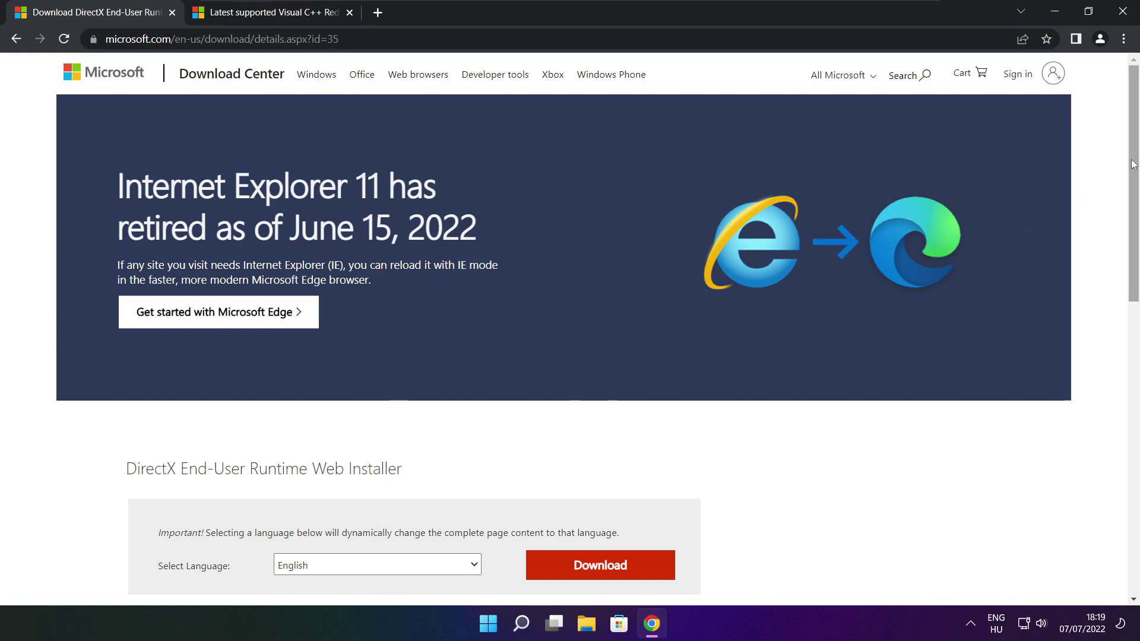
{"action": "left_click_drag", "start_coordinate": [1133, 178], "coordinate": [1134, 274]}
{"action": "left_click_drag", "start_coordinate": [423, 248], "coordinate": [487, 253]}
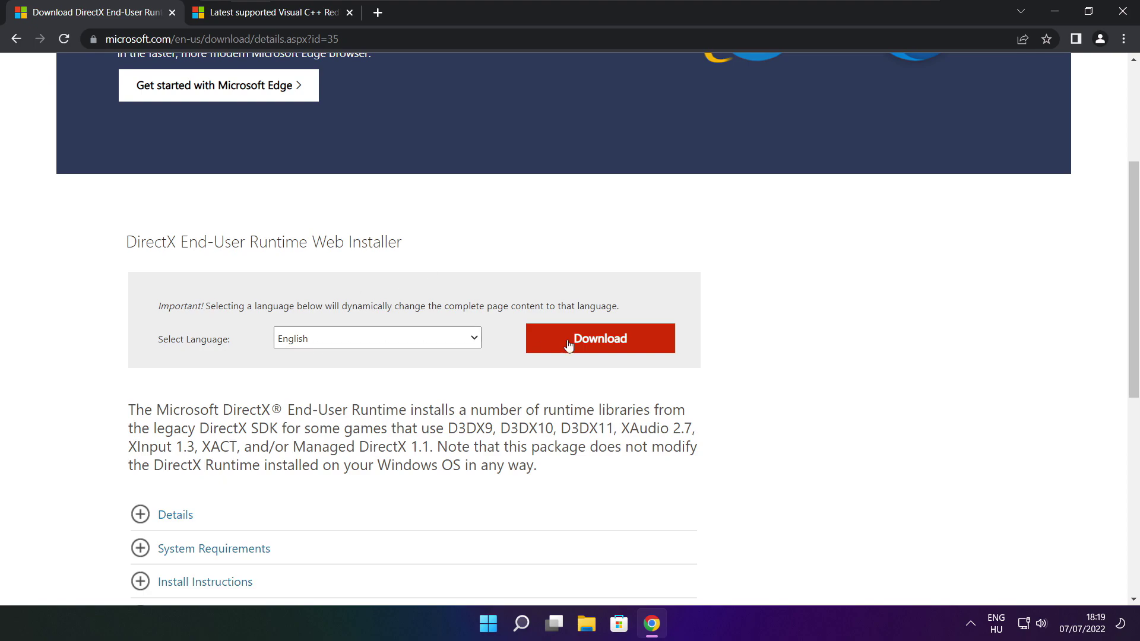
{"action": "left_click", "coordinate": [605, 342]}
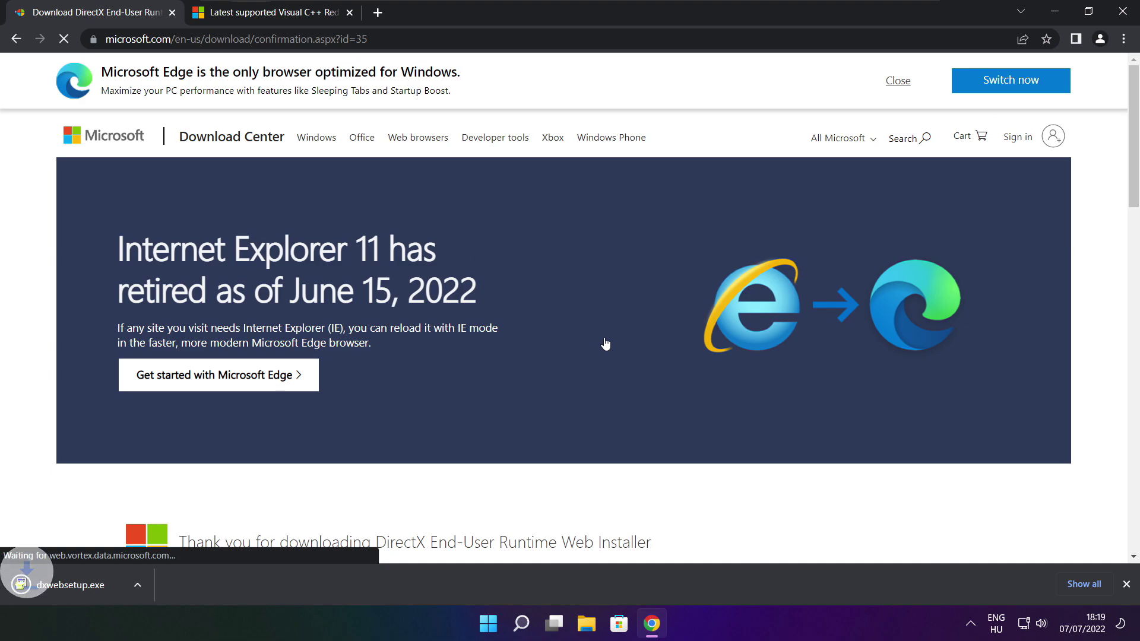
Run dxwebsetup.exe, accept the licence agreement and untick Install the Bing Bar
{"action": "left_click", "coordinate": [107, 585]}
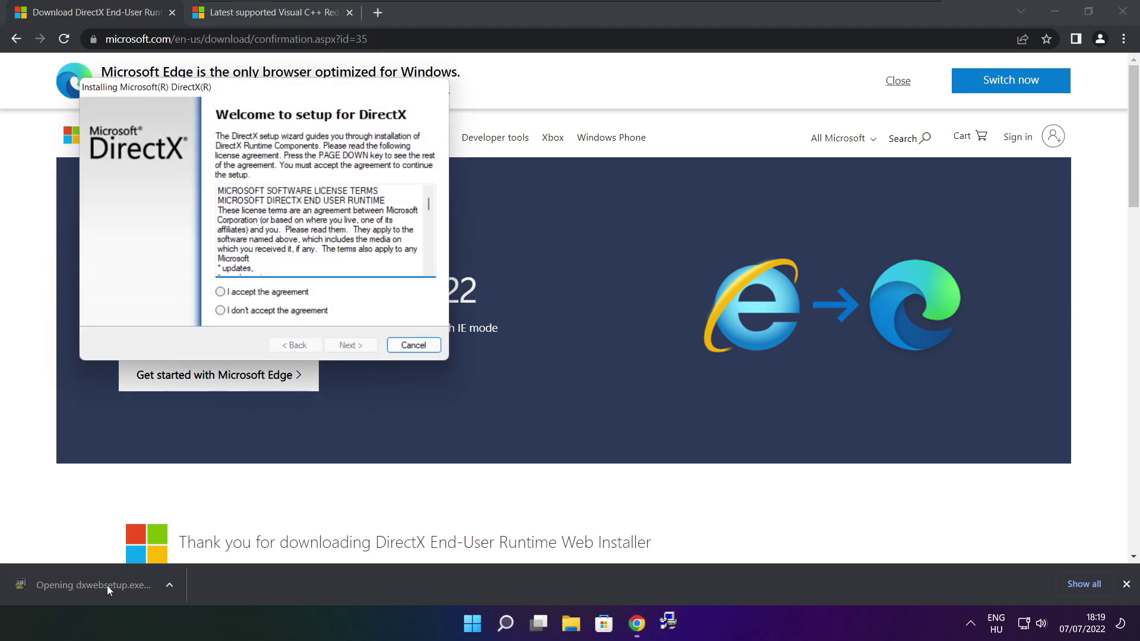
{"action": "left_click_drag", "start_coordinate": [240, 91], "coordinate": [542, 168]}
{"action": "scroll", "coordinate": [623, 308], "scroll_direction": "down", "scroll_amount": 10}
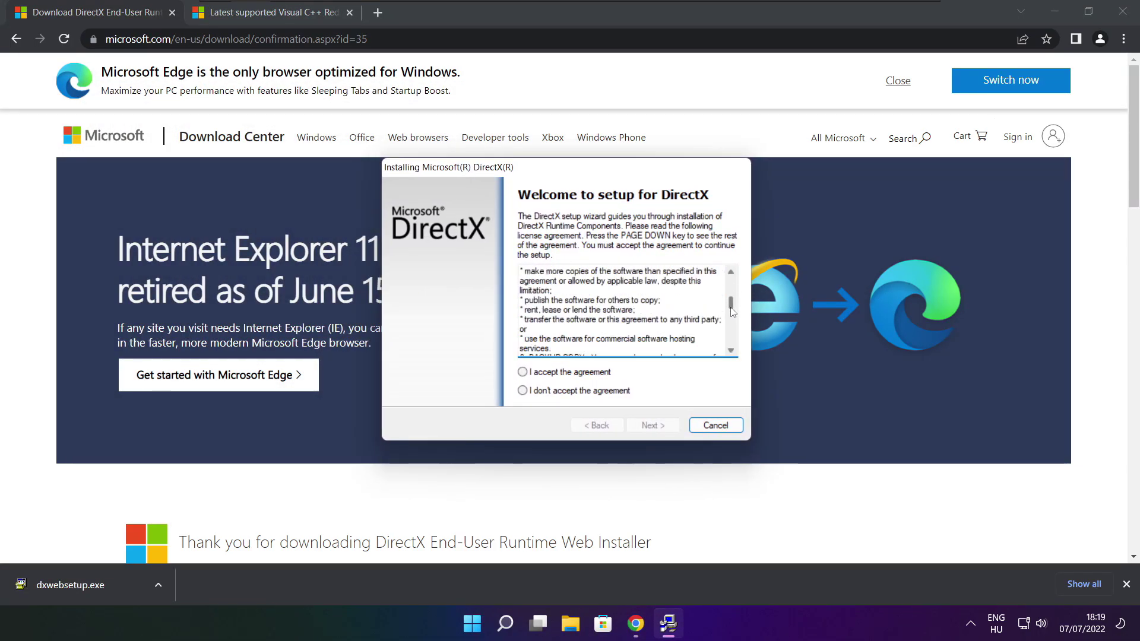
{"action": "left_click", "coordinate": [545, 374]}
{"action": "left_click", "coordinate": [653, 425]}
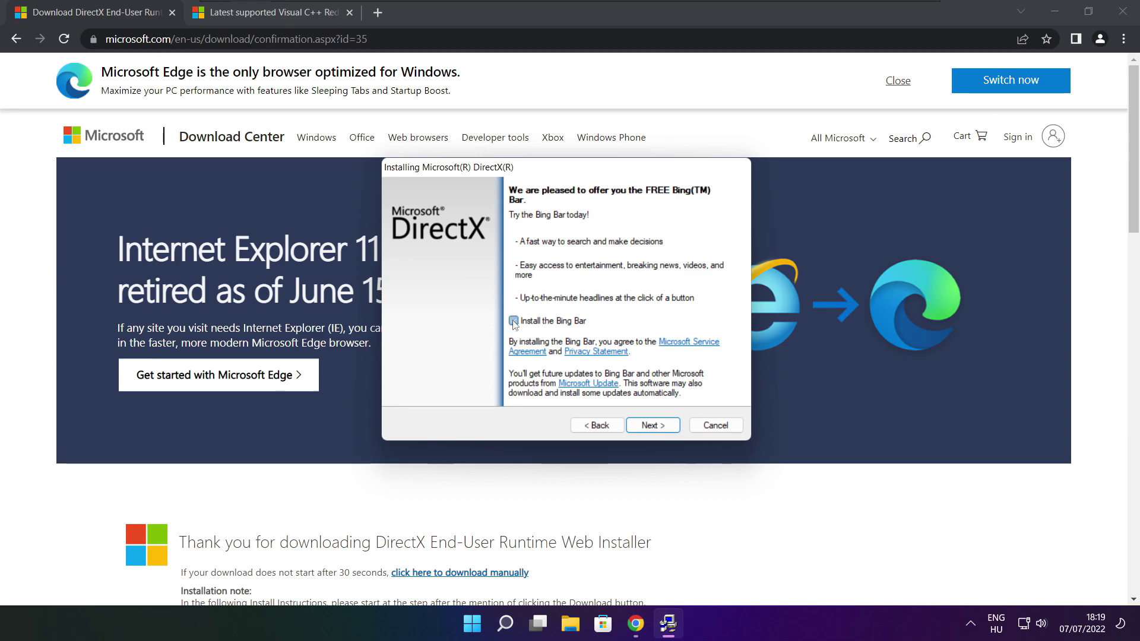
{"action": "left_click", "coordinate": [514, 321]}
{"action": "left_click", "coordinate": [664, 427]}
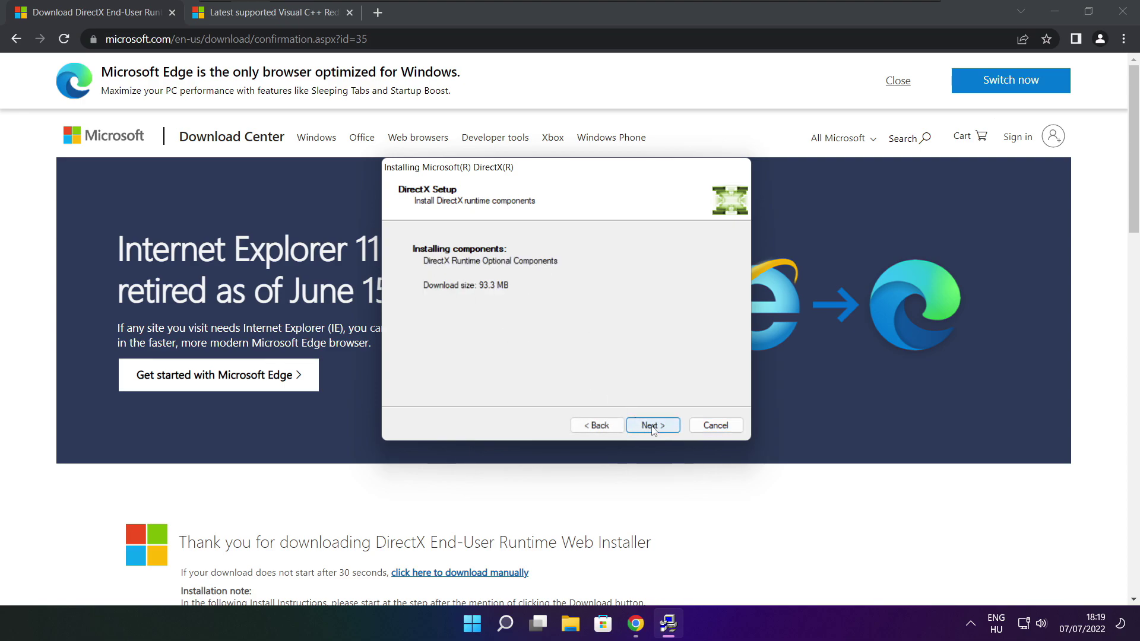
Install the DirectX runtime components, finish the wizard and close the DirectX download tab
{"action": "left_click", "coordinate": [652, 425]}
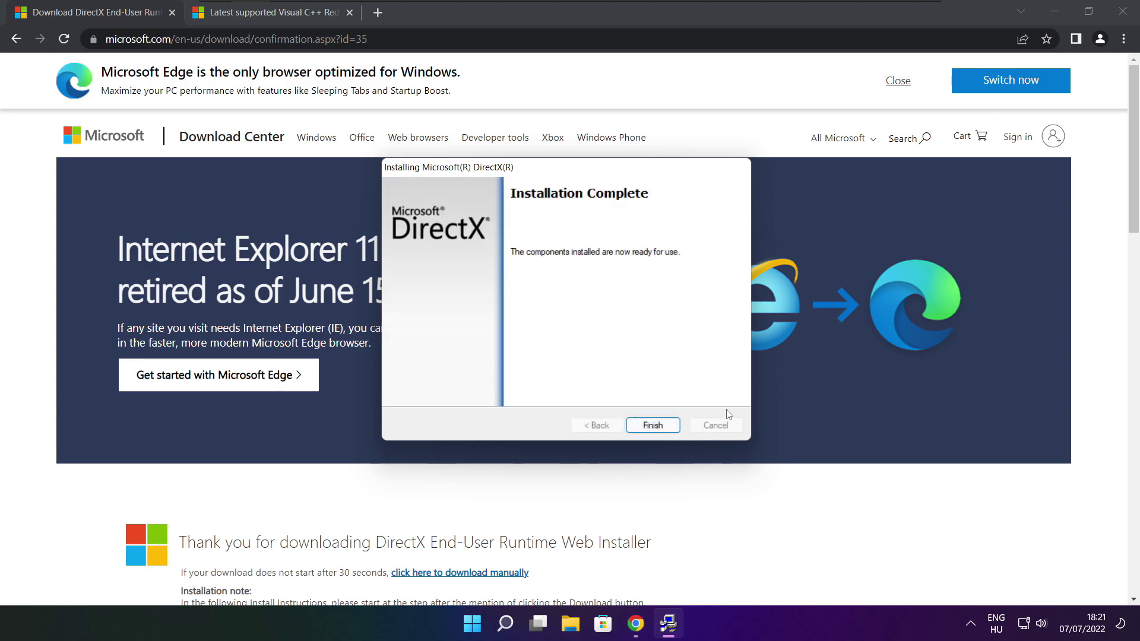
{"action": "left_click", "coordinate": [653, 425]}
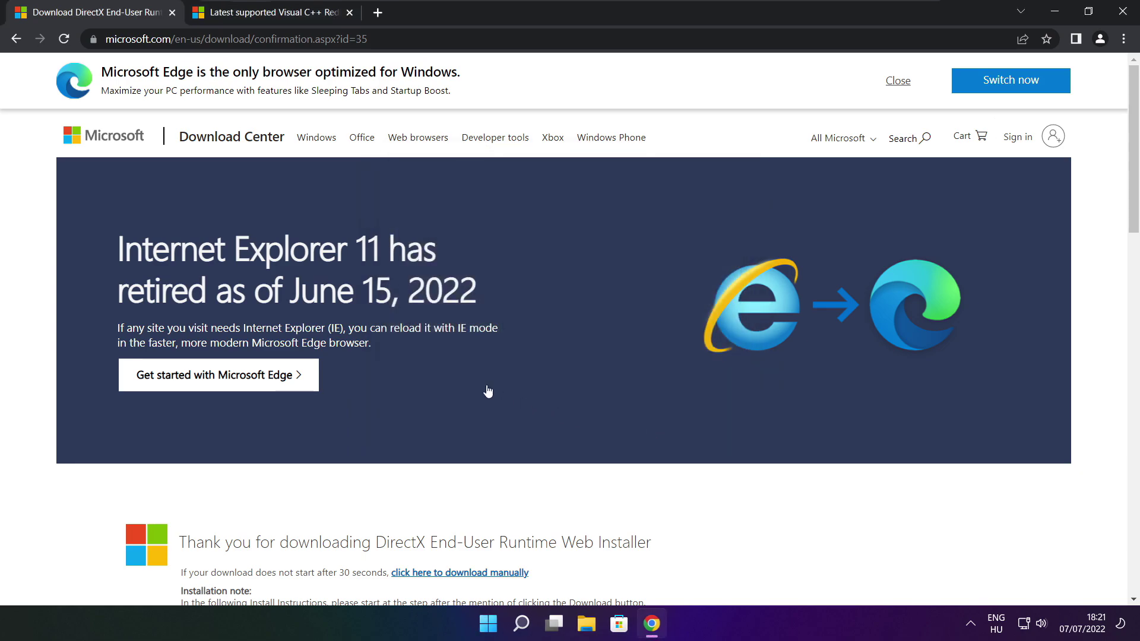
{"action": "left_click", "coordinate": [172, 13]}
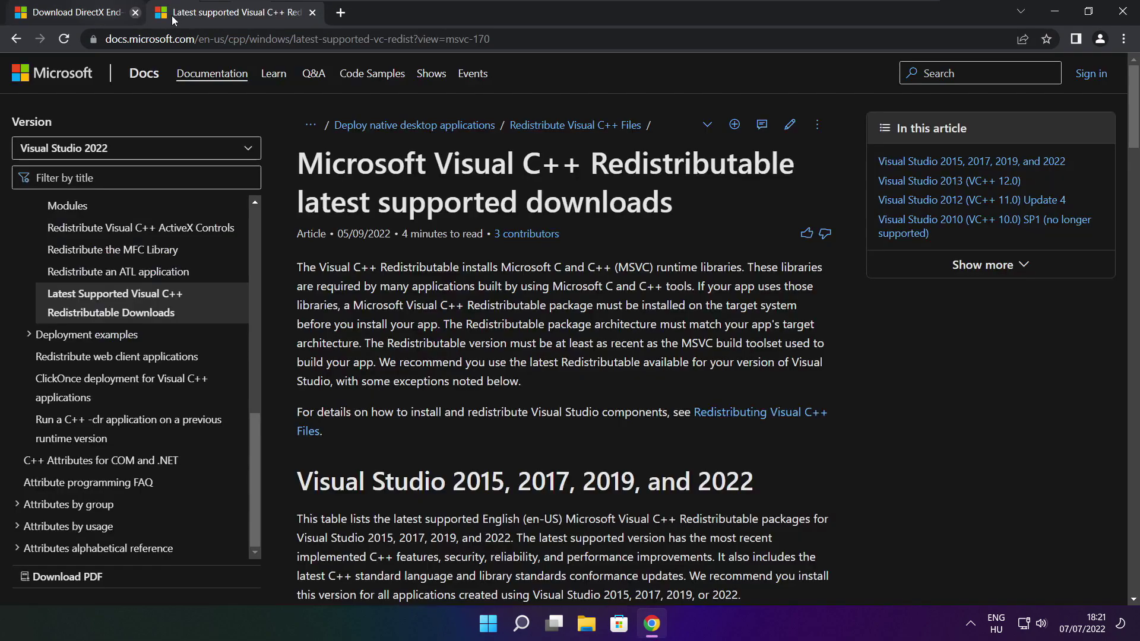